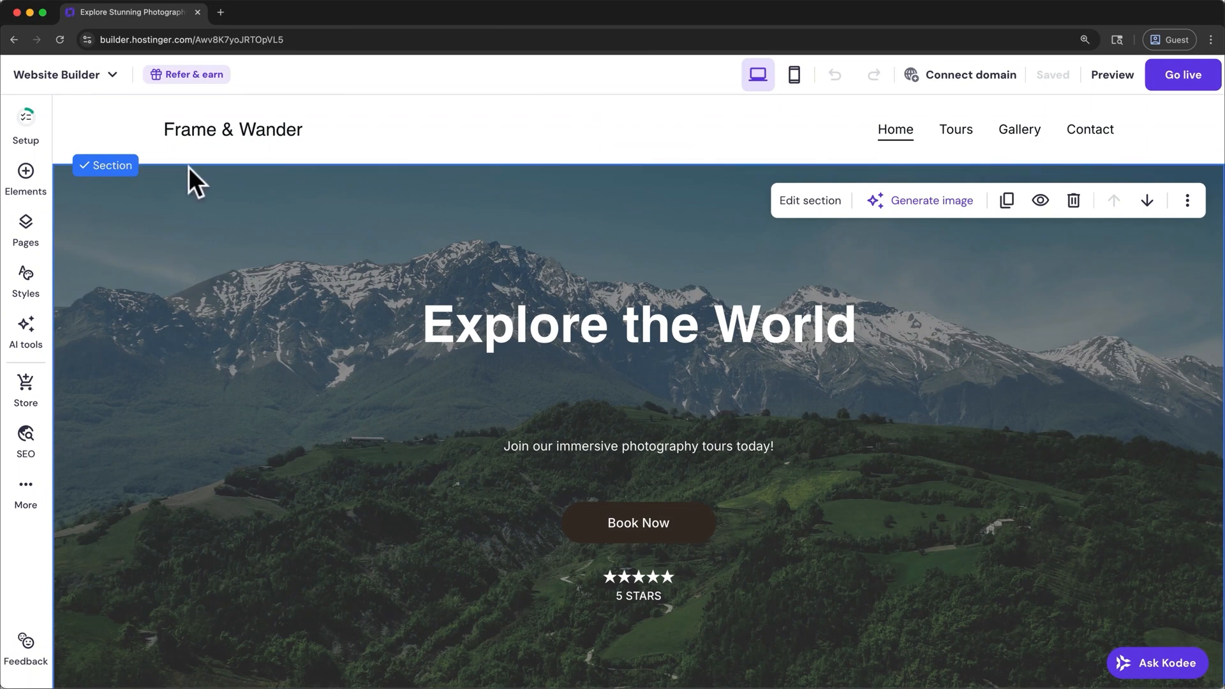
scroll(189, 168, down, 7)
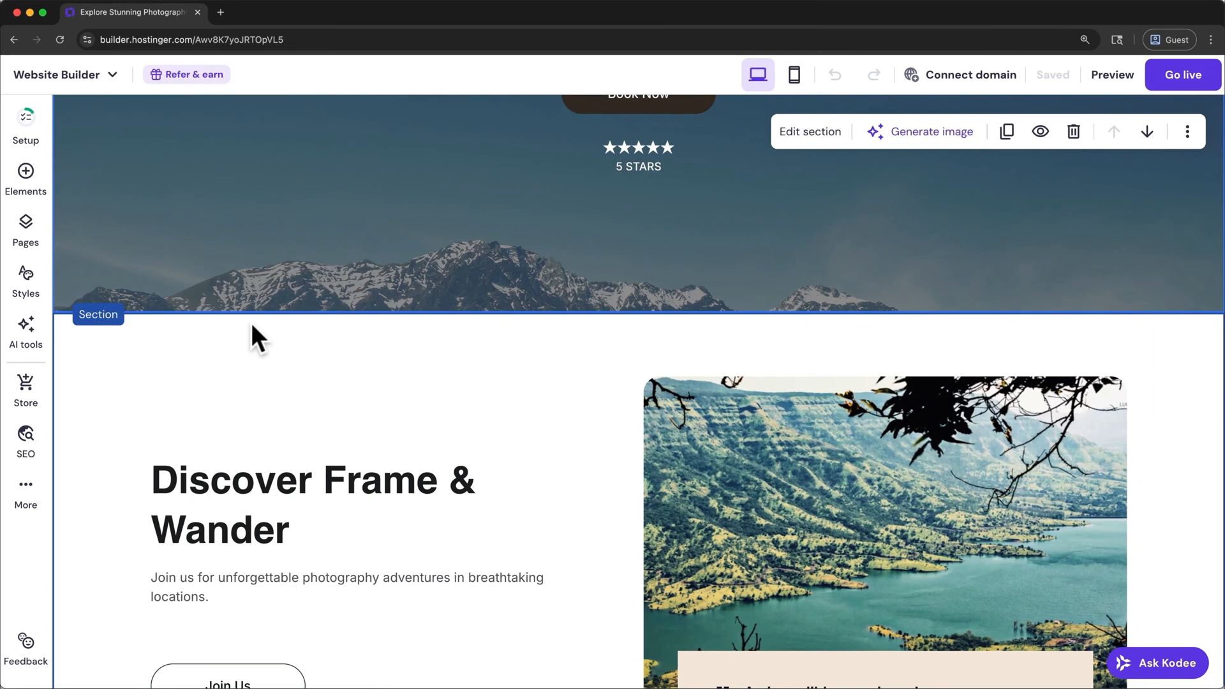
scroll(251, 322, up, 7)
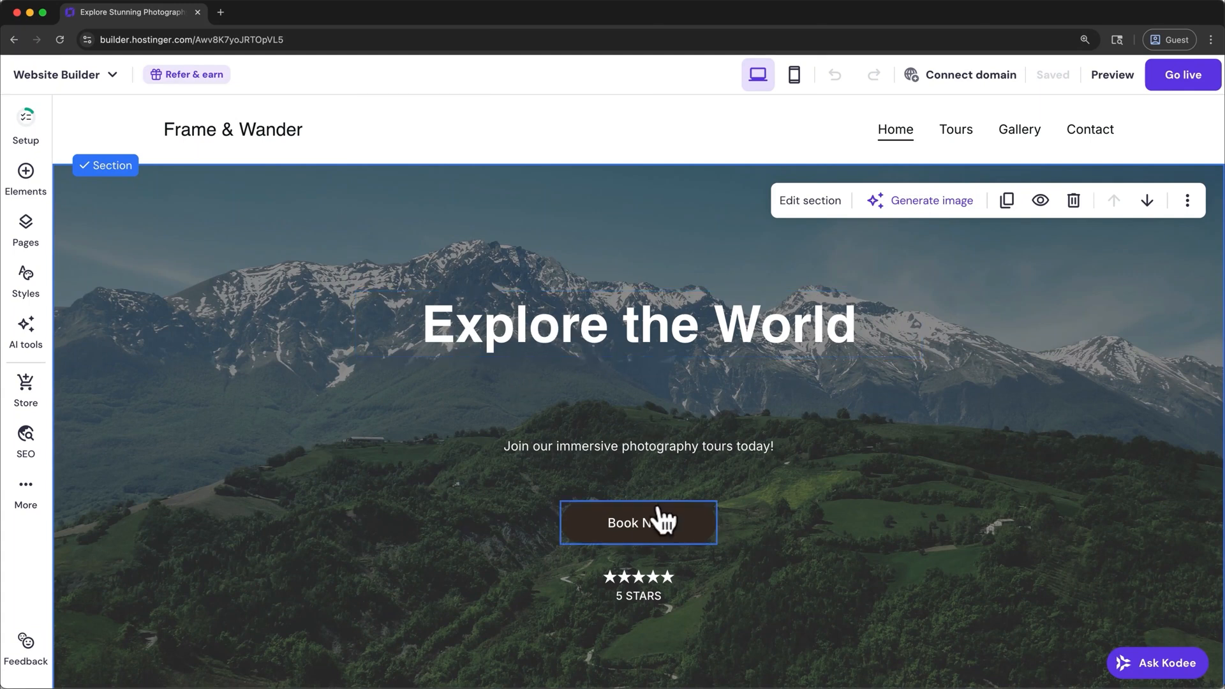
scroll(663, 520, down, 8)
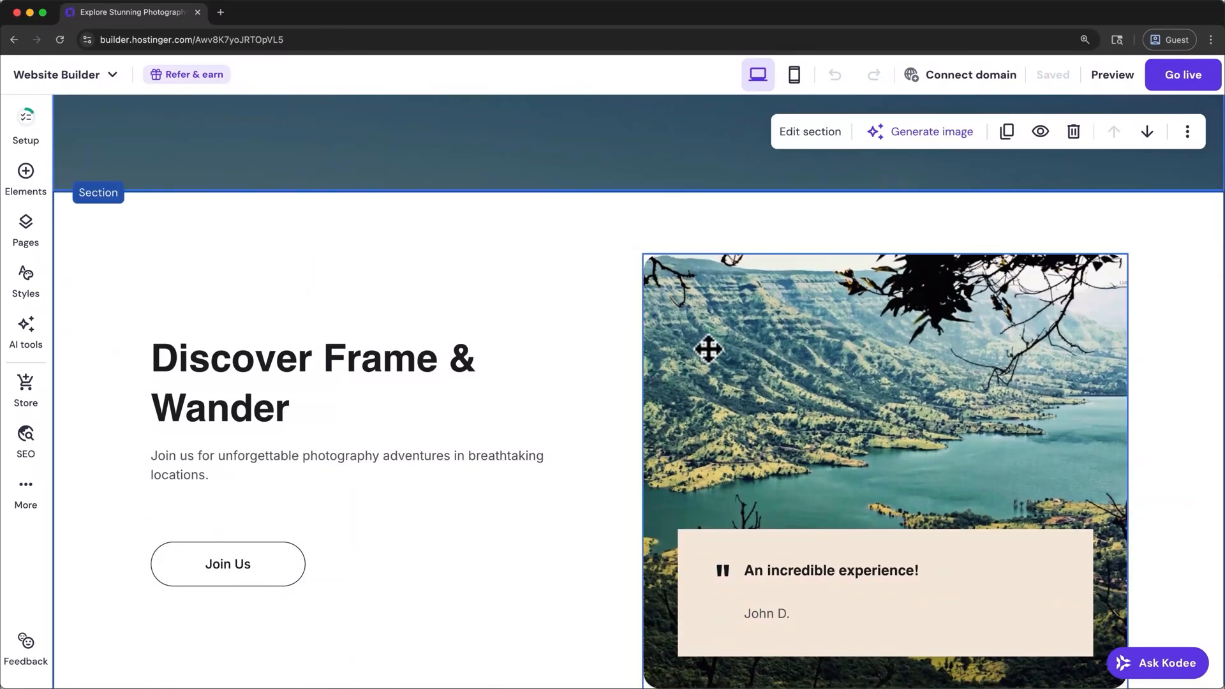
scroll(709, 349, up, 8)
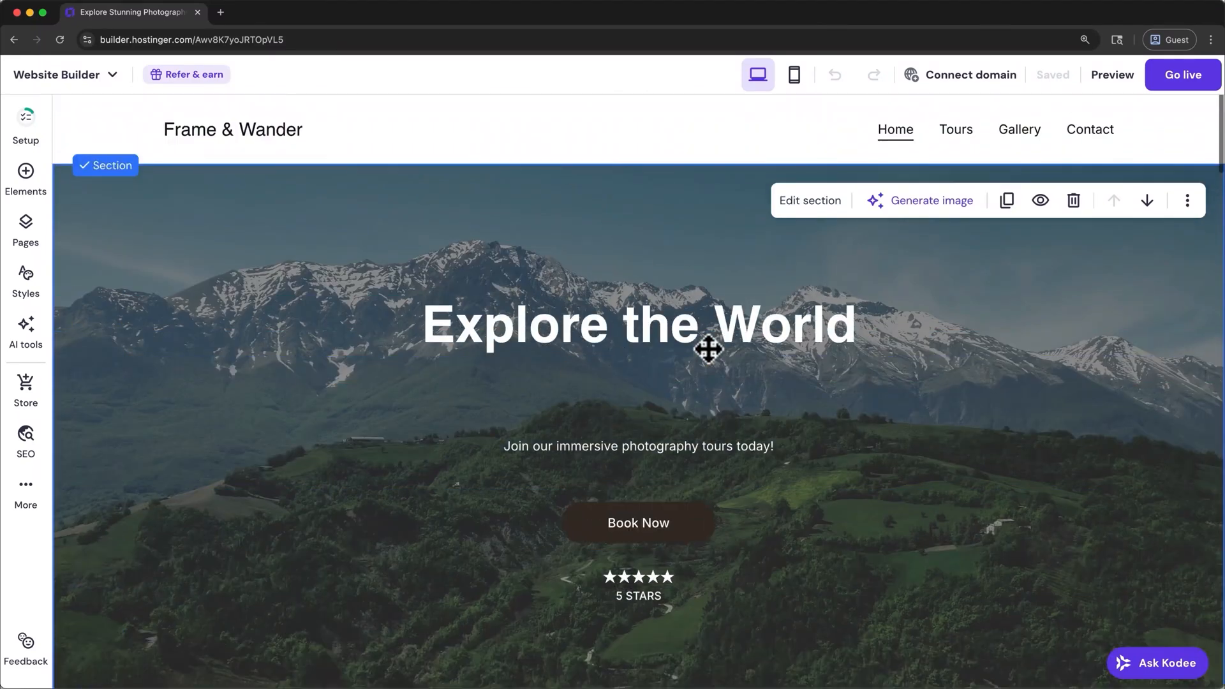
- Replace the hero section's "Explore the World" heading text with "Wander with Us"
click(749, 321)
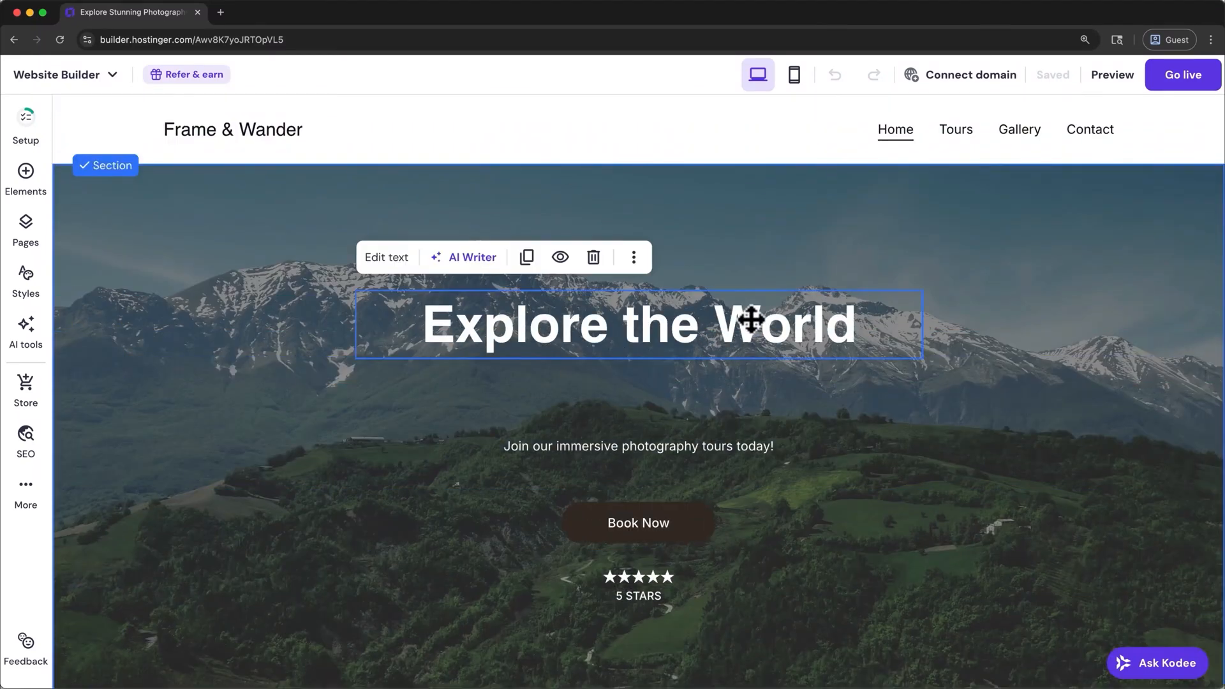
click(409, 258)
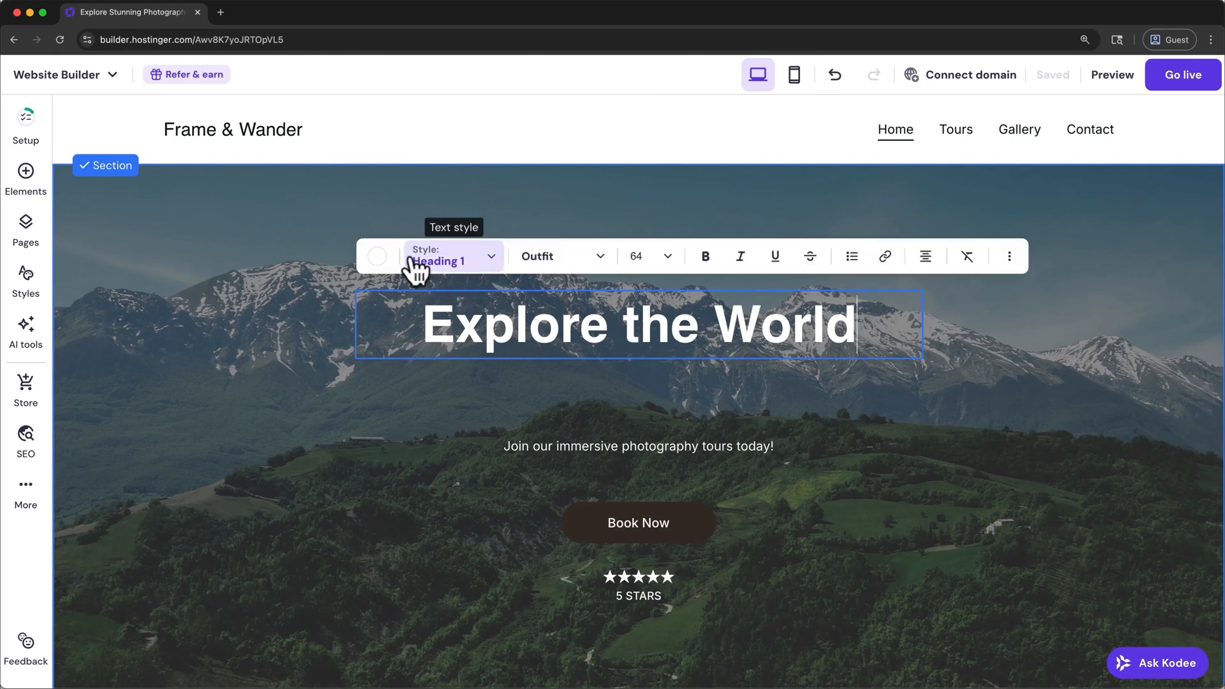
triple_click(446, 317)
text(Wander with Us)
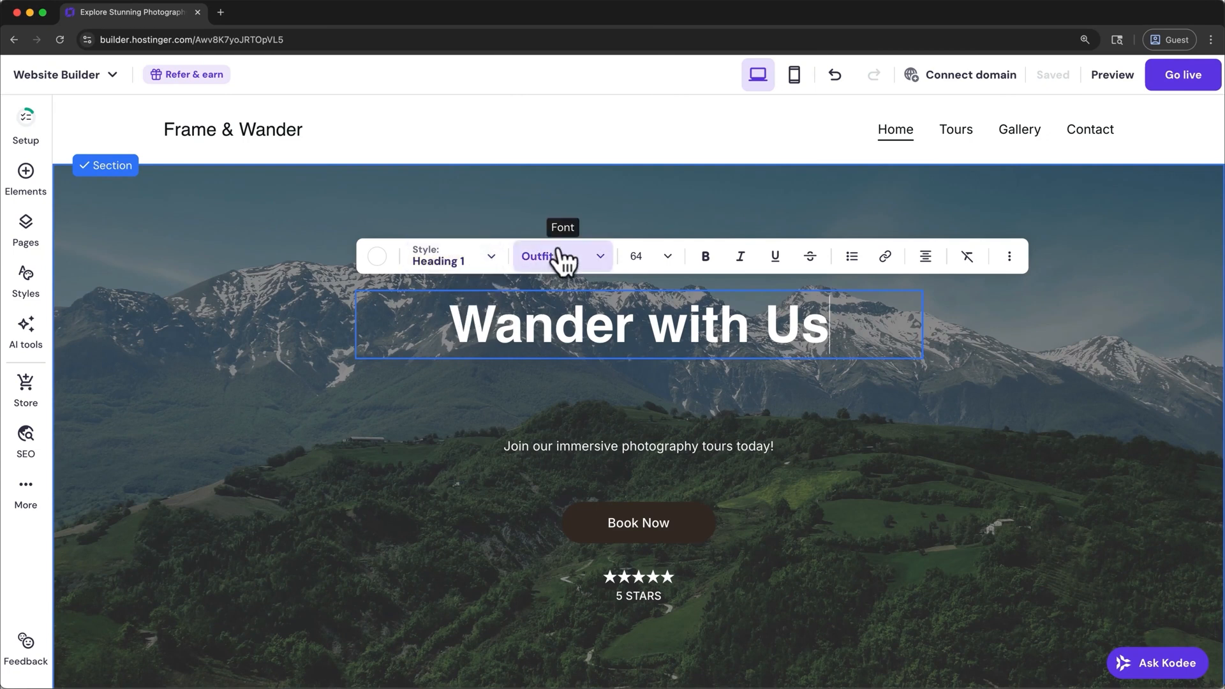
- Try the Heading 2 text style on the hero heading and return it to Heading 1
click(494, 258)
click(475, 343)
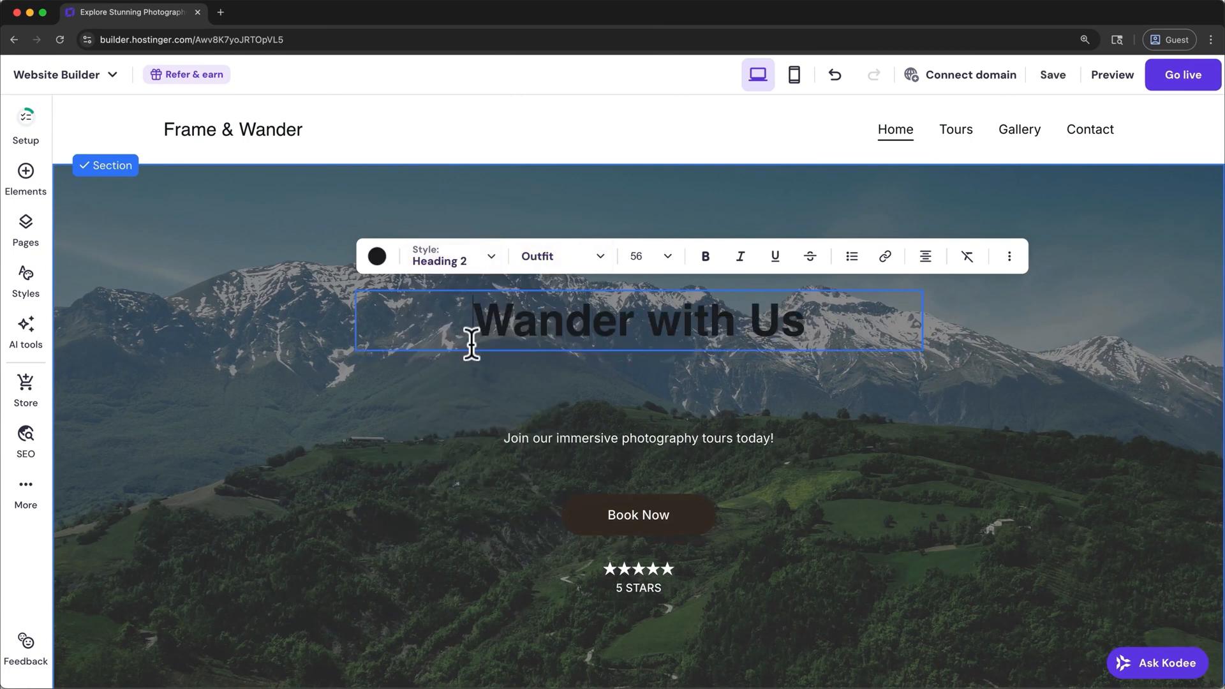
click(469, 261)
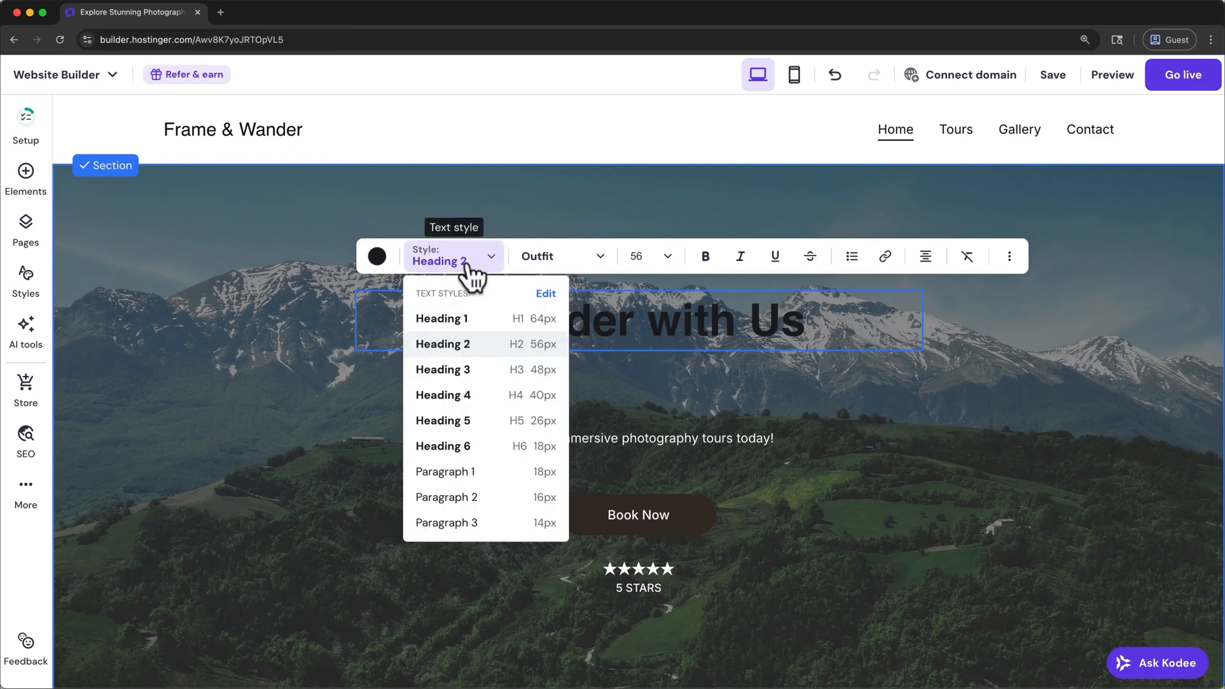
click(472, 322)
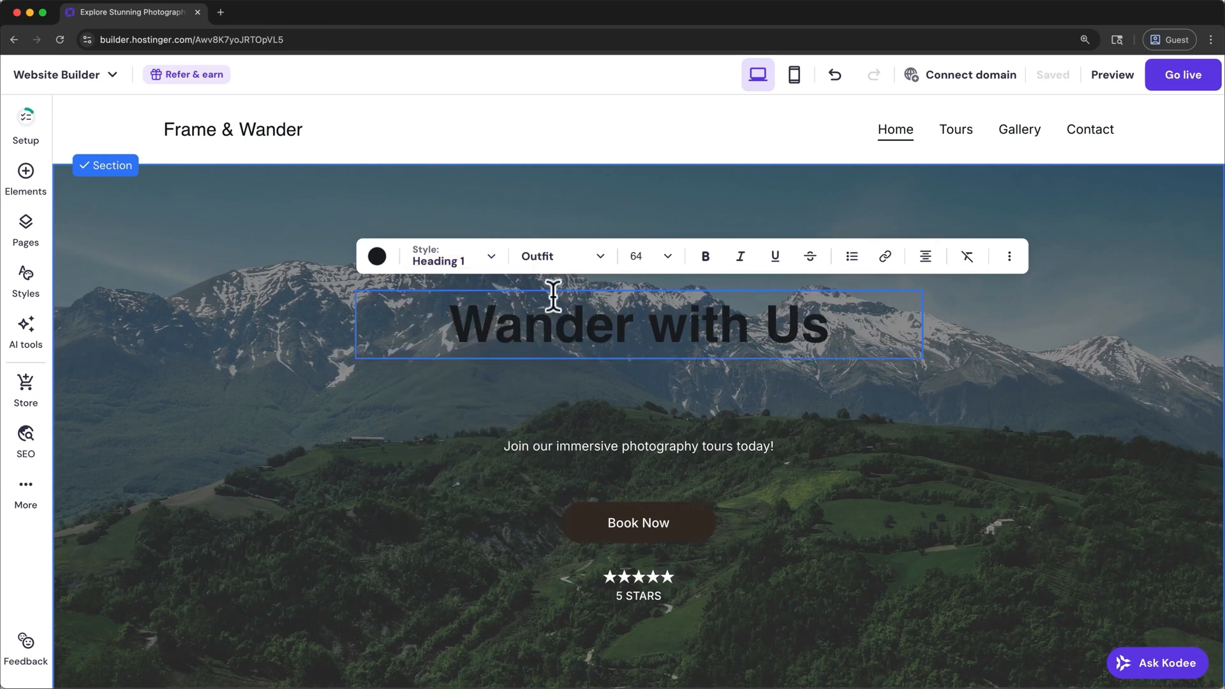
- Set the hero heading's font to Roboto Medium and its font size to 72
click(599, 259)
mouse_move(583, 534)
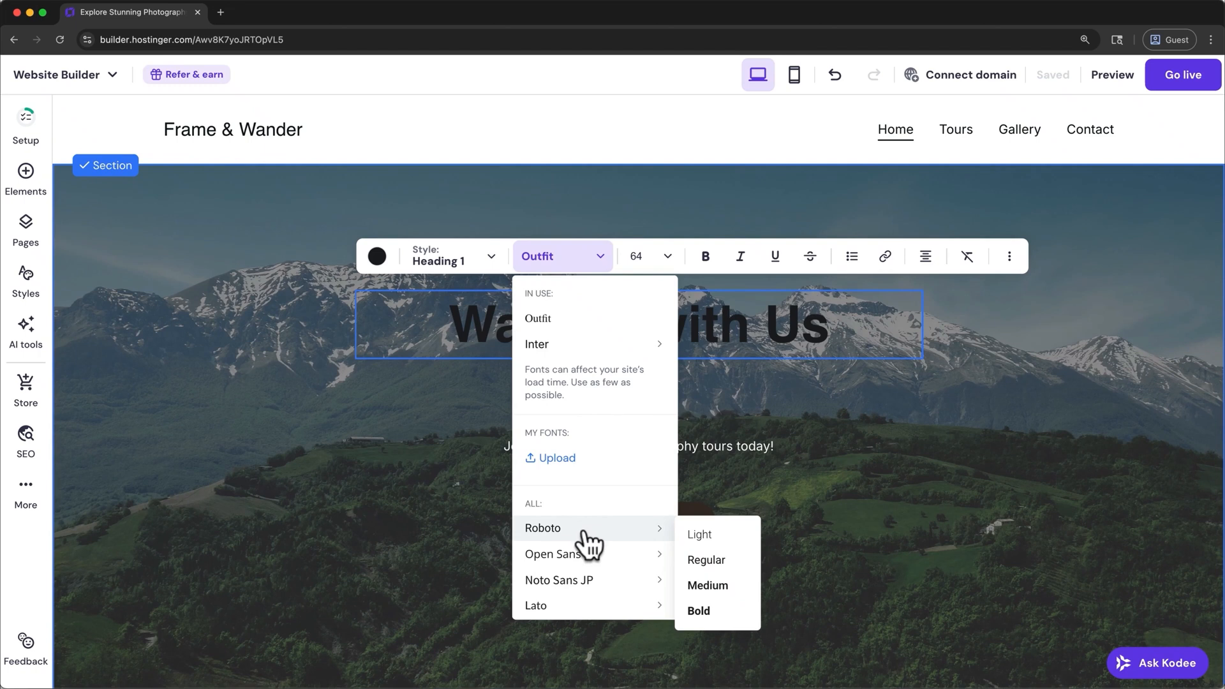
click(707, 588)
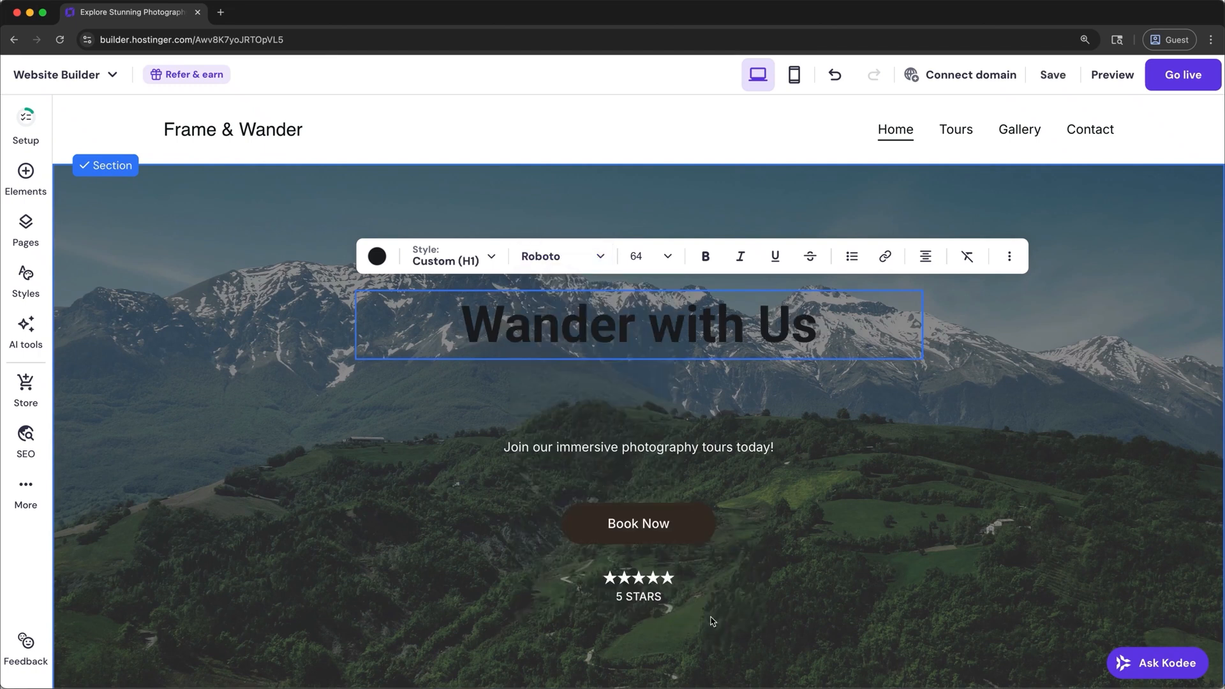
click(668, 256)
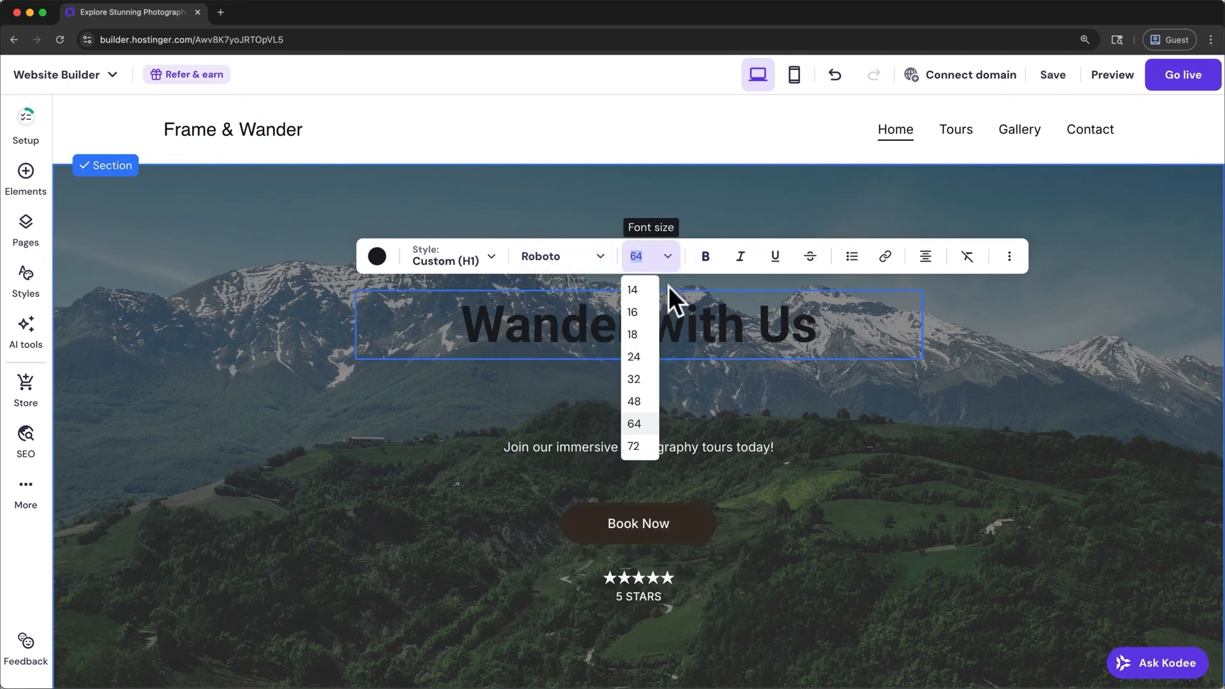
click(634, 446)
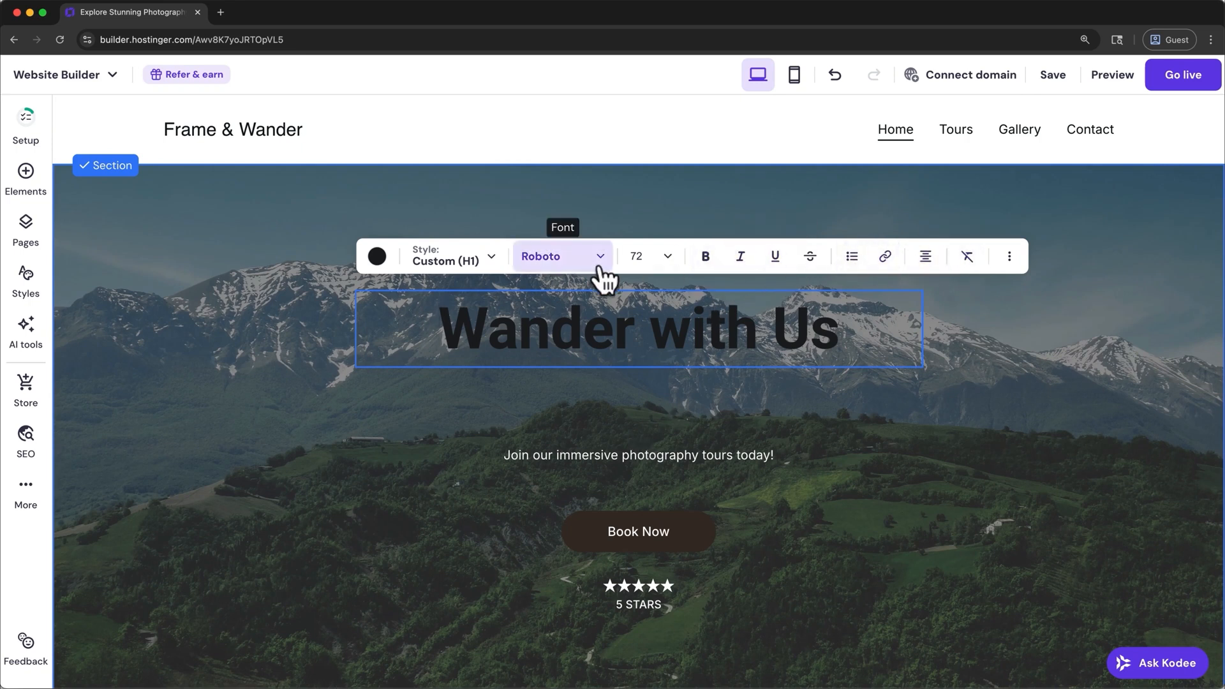
- Change the hero heading's text color to white (#ffffff) and finish editing the text
click(377, 257)
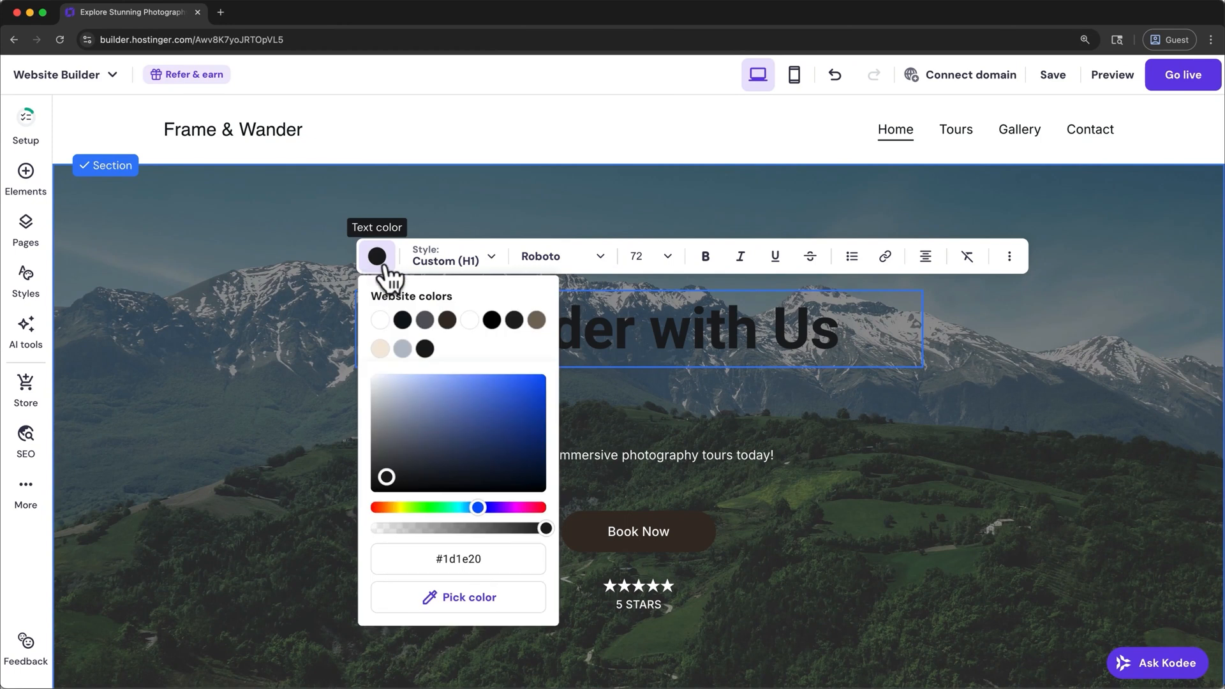
click(380, 319)
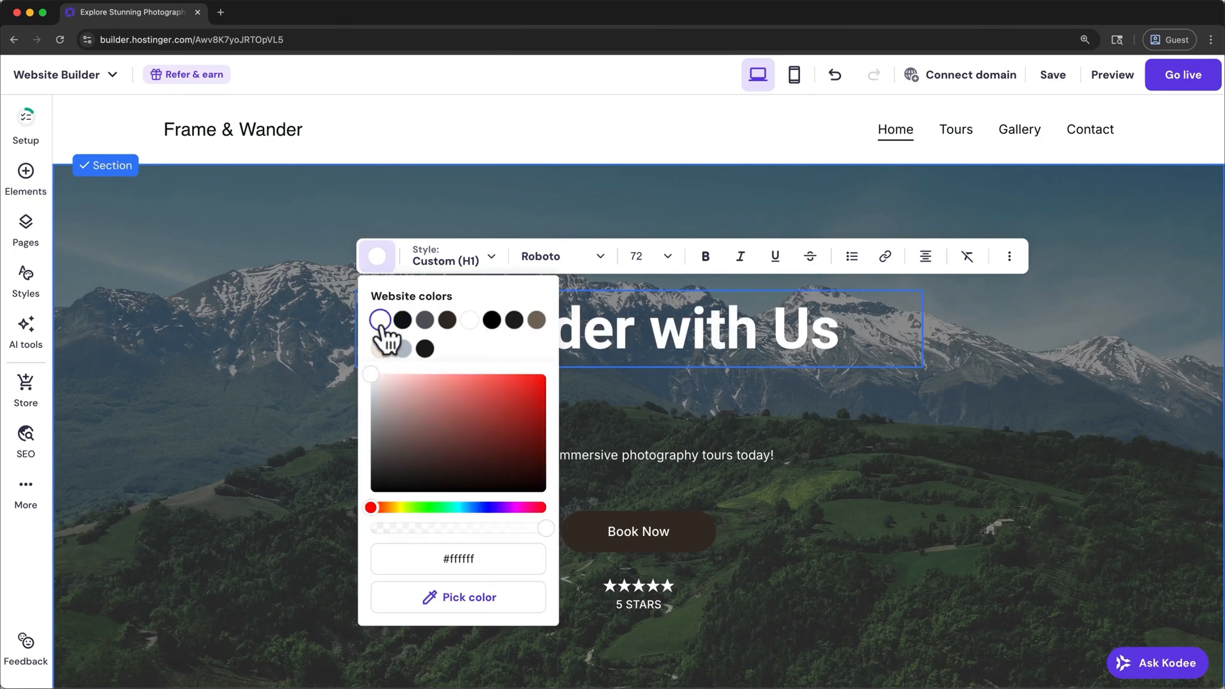
key(Escape)
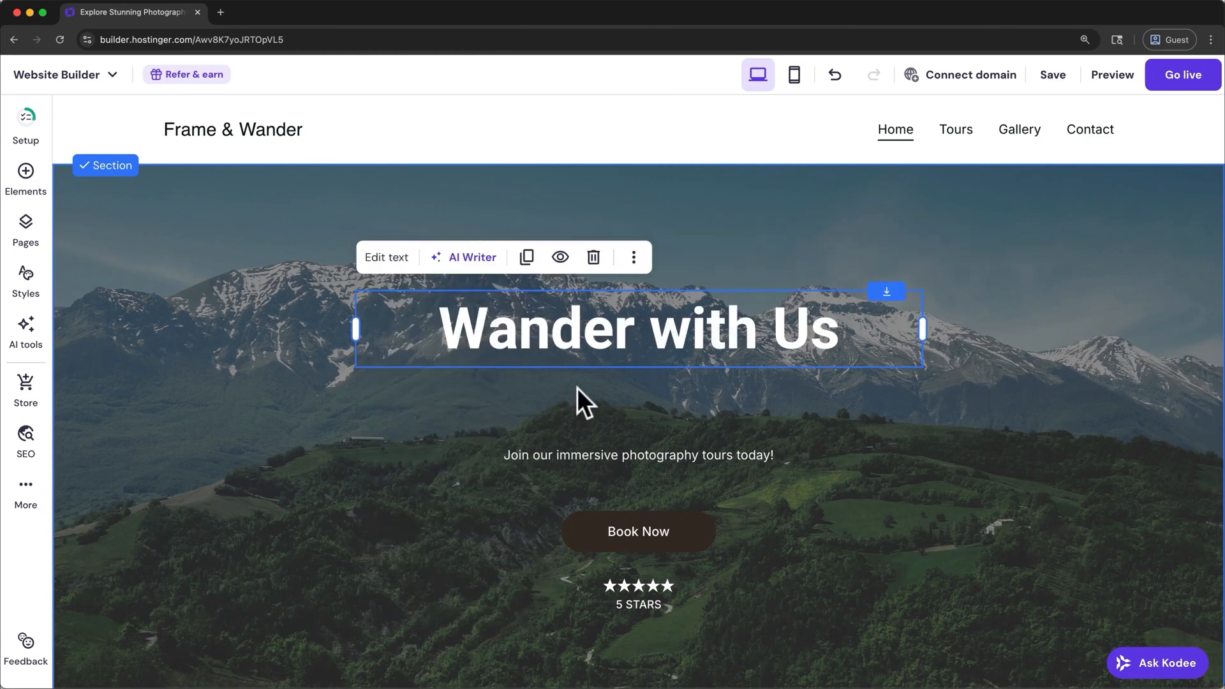
- Change the hero button's text to "Book Tour Now" and link it to the Tours page
click(673, 549)
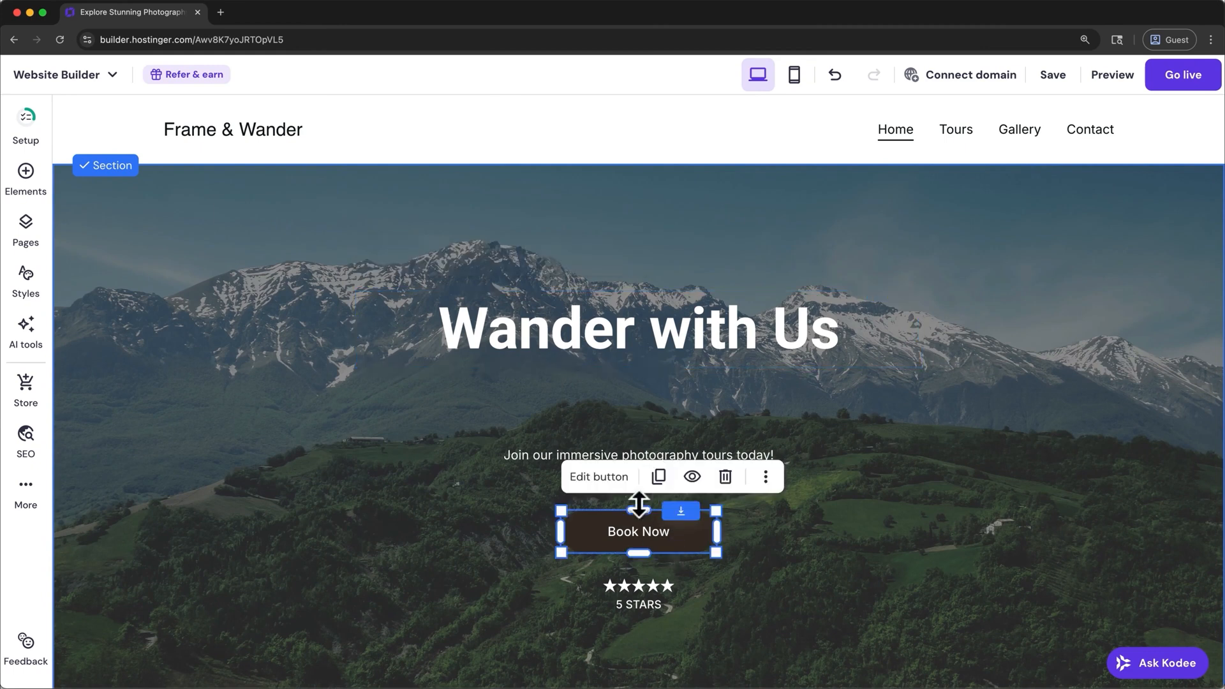
click(615, 477)
click(790, 393)
text(Tour Now)
click(844, 461)
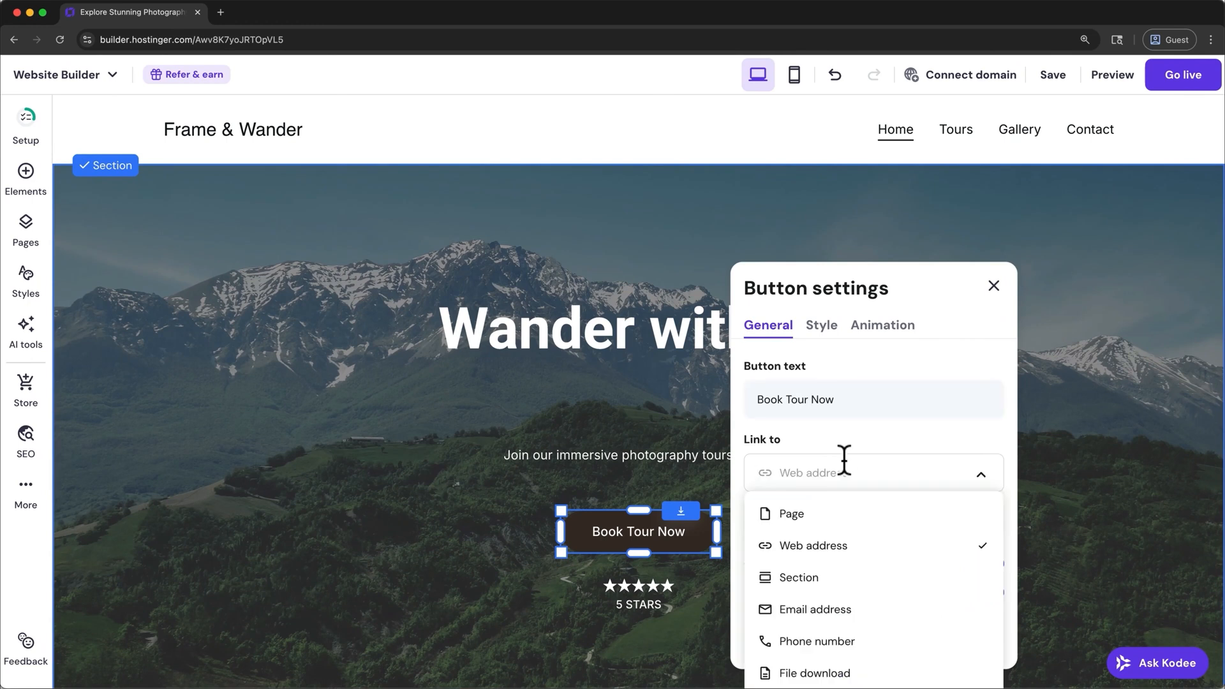
click(870, 513)
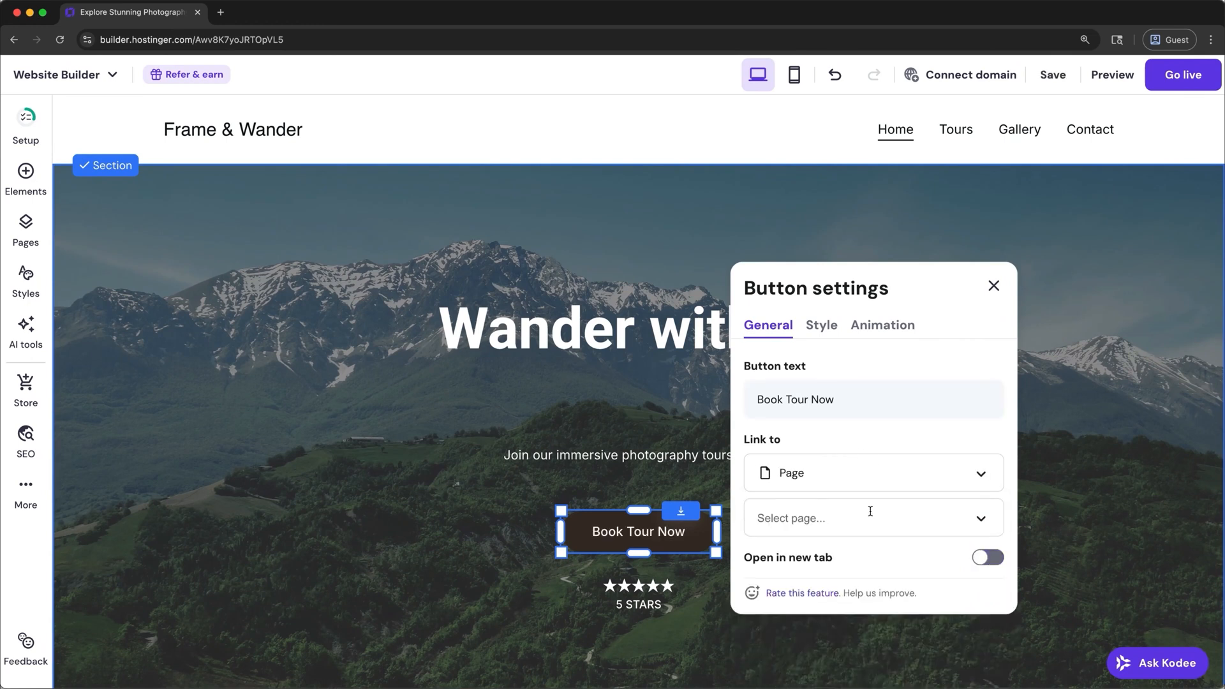
click(870, 513)
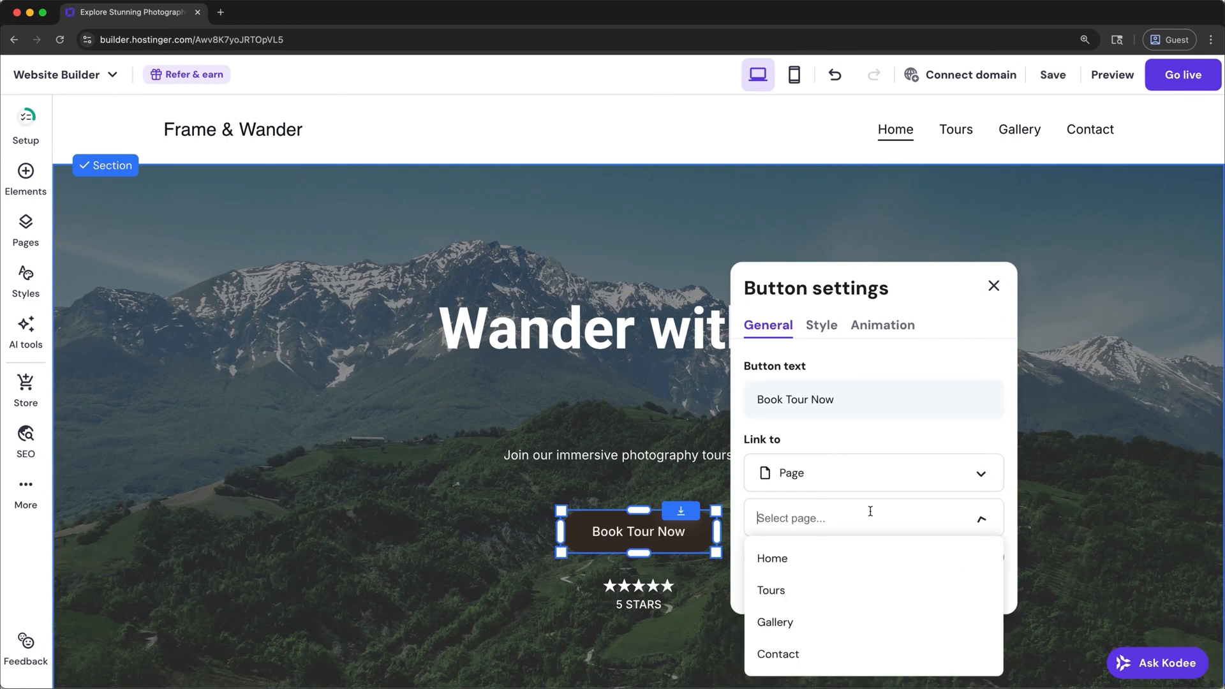
click(873, 592)
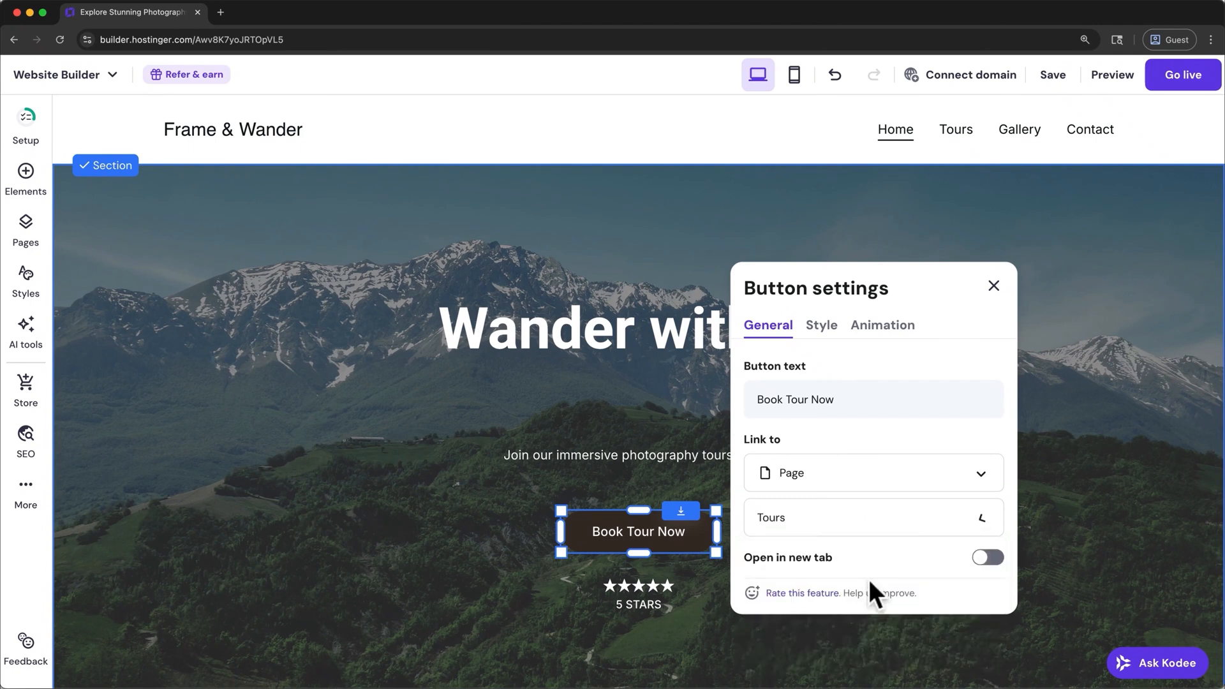
- Change the hero button's normal-state fill color to a lighter brown, #634c39
click(823, 327)
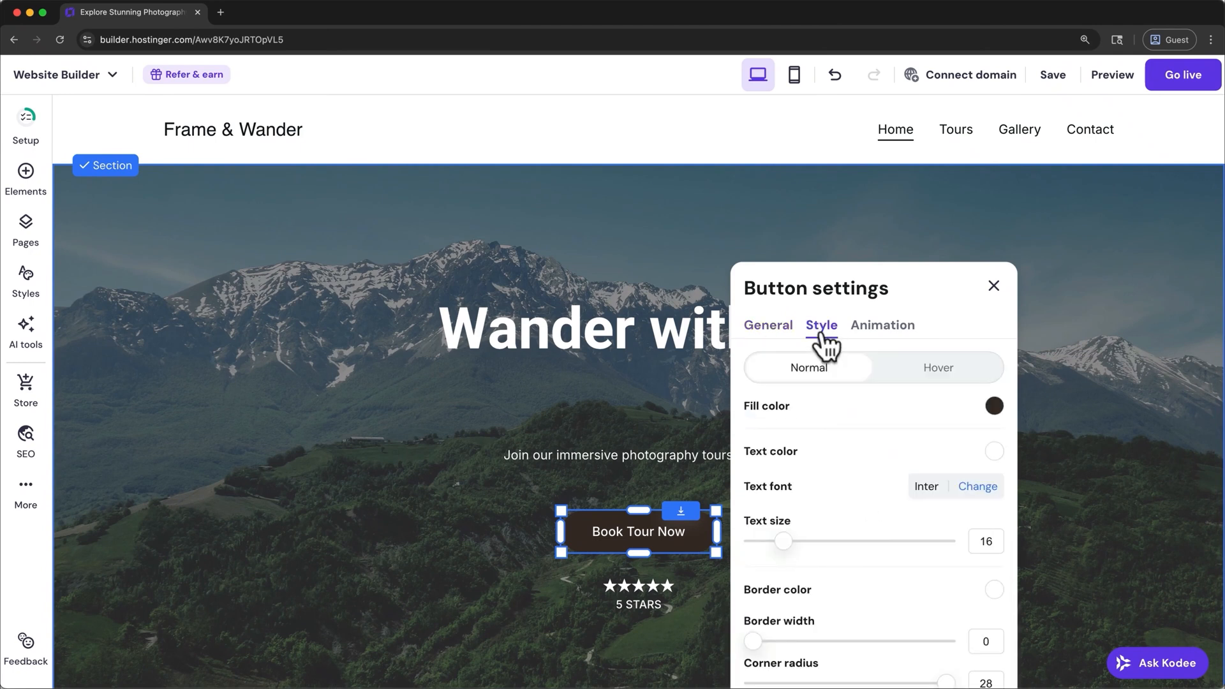
click(994, 406)
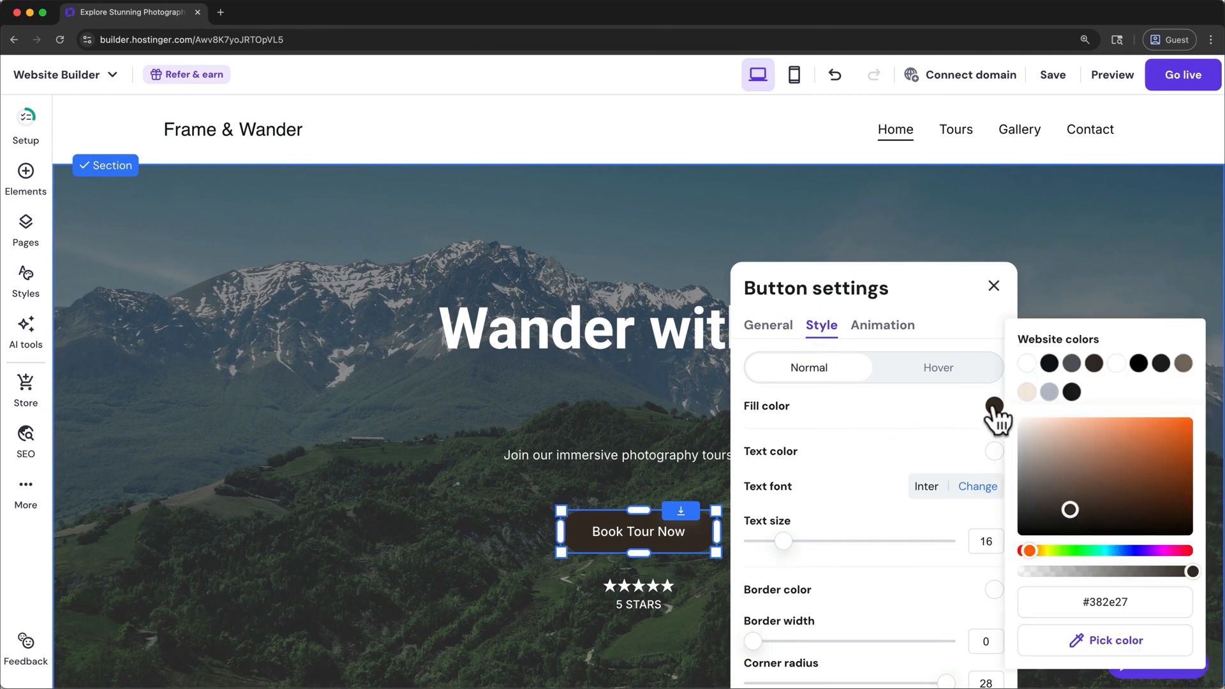
drag(1078, 501, 1089, 492)
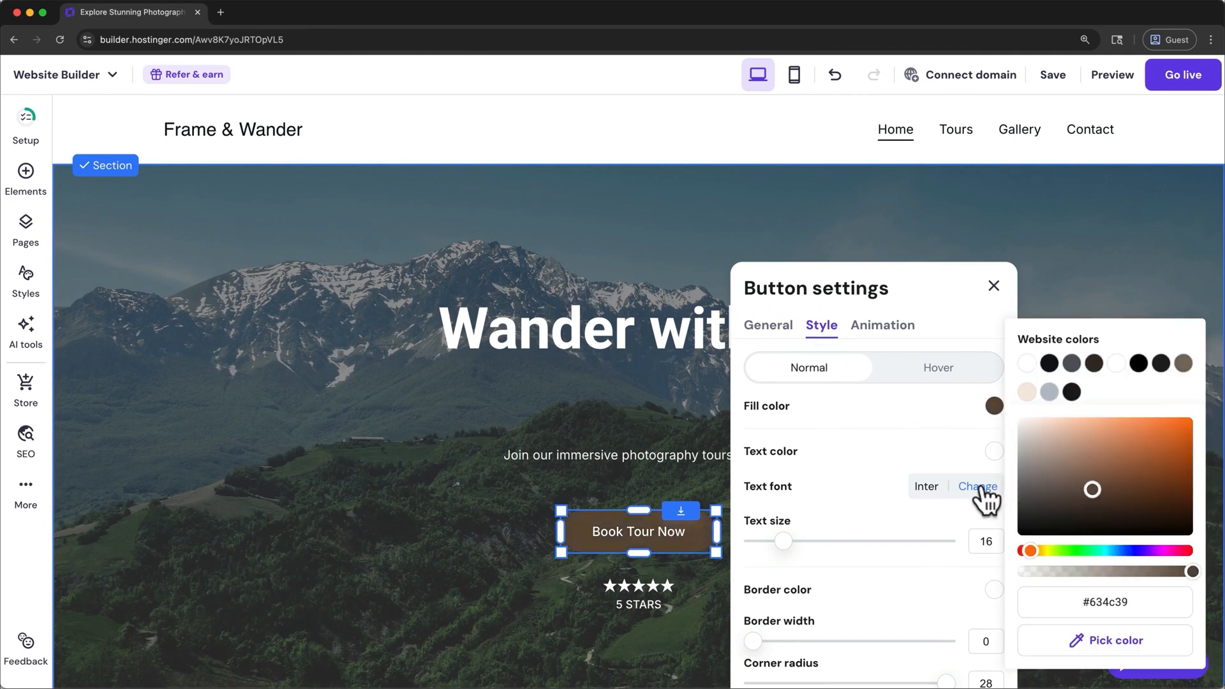
- Set the hero button's text font to Roboto Regular and its text size to 22
click(978, 487)
mouse_move(1028, 439)
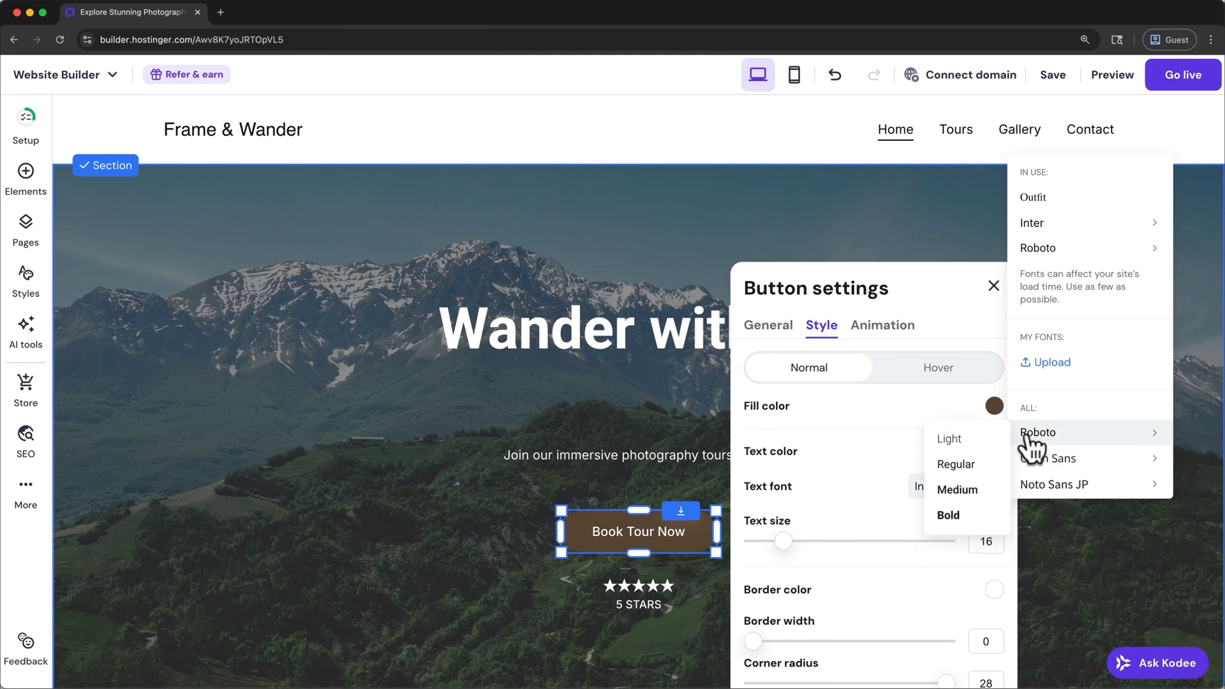
click(981, 464)
drag(782, 538, 811, 533)
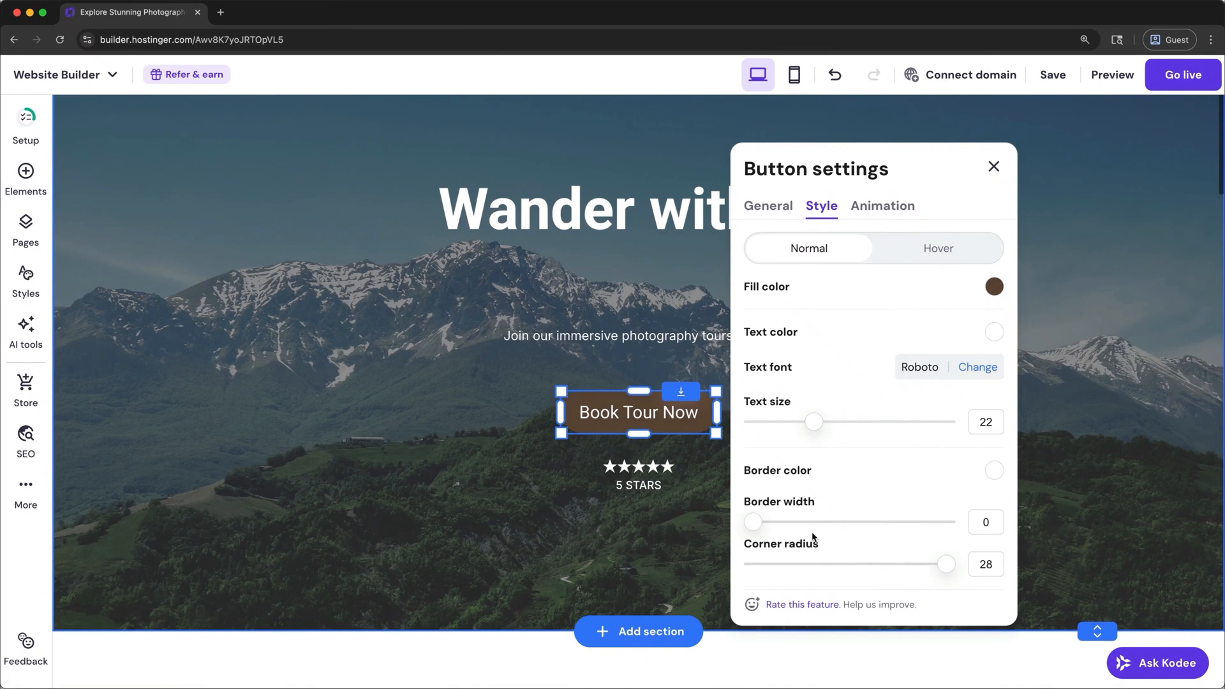
- Set the hero button's border width and corner radius both to 0 and close its settings
drag(759, 518, 727, 518)
drag(946, 563, 744, 568)
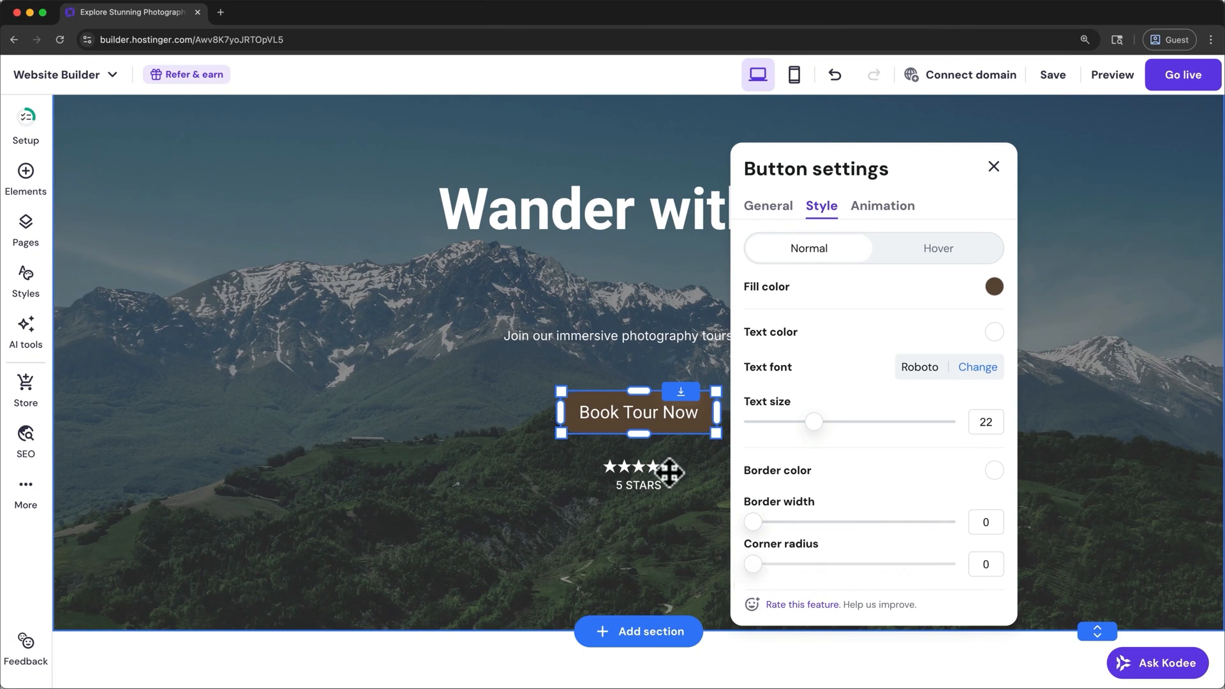
click(506, 437)
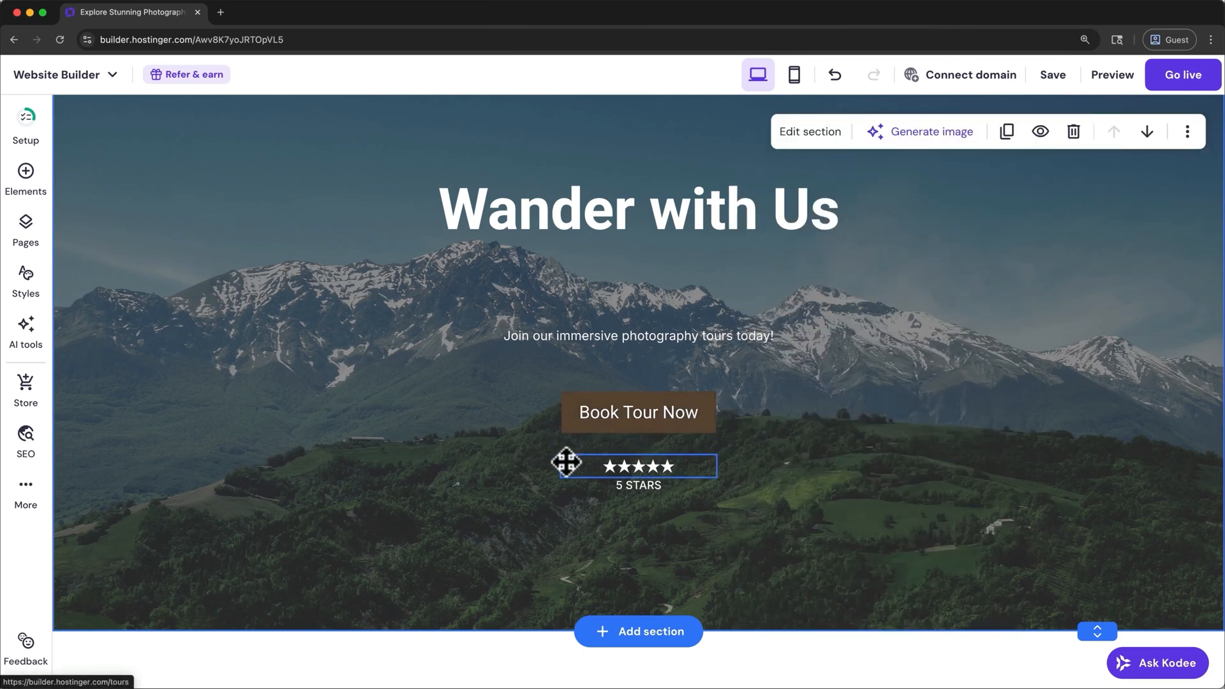
- Try the No animation and Fade options on the "Book Tour Now" button and set its animation to Scale
click(577, 430)
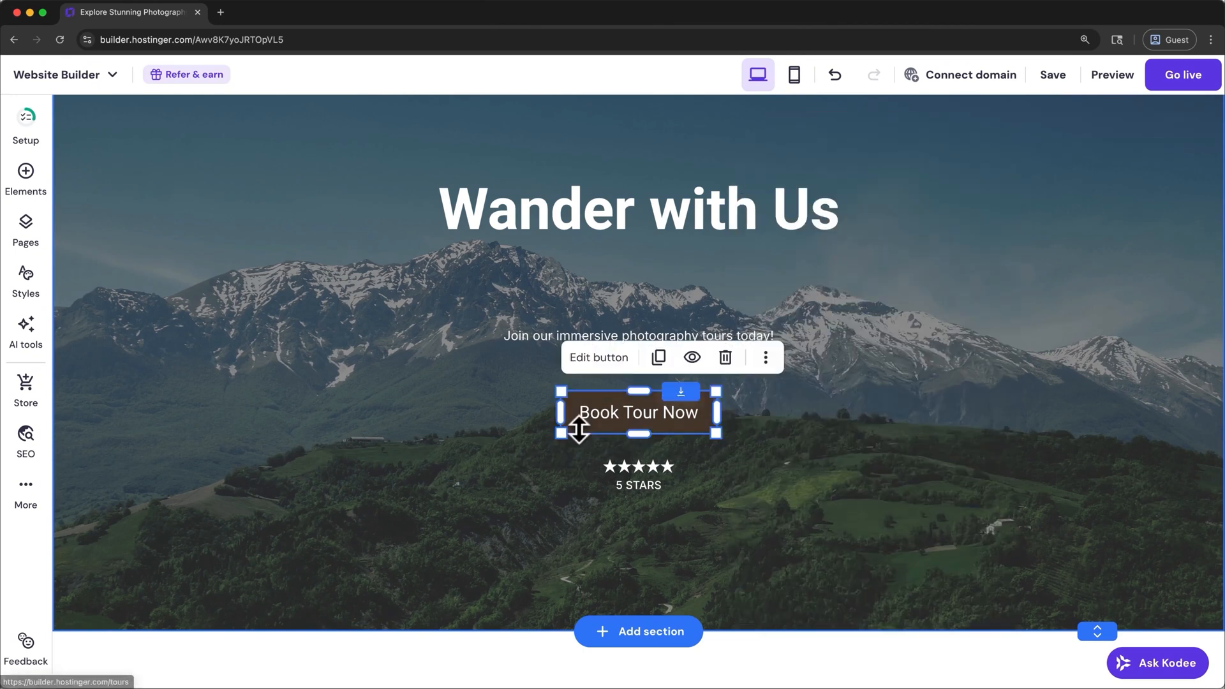
click(603, 361)
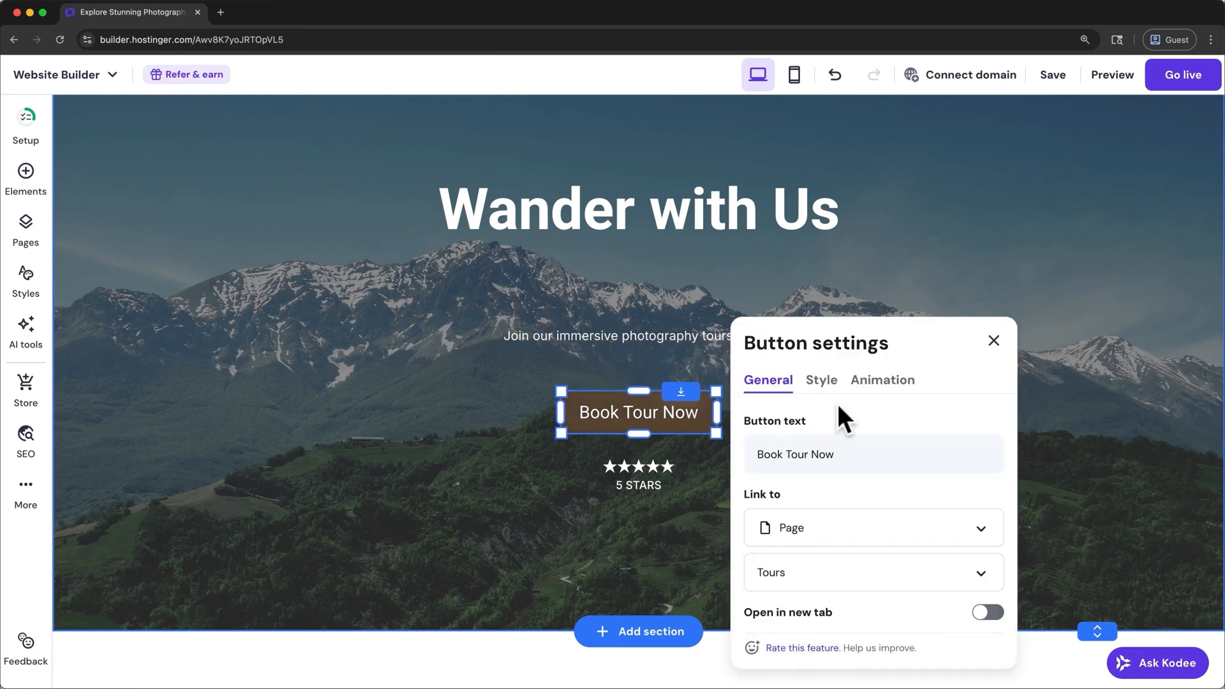
click(871, 392)
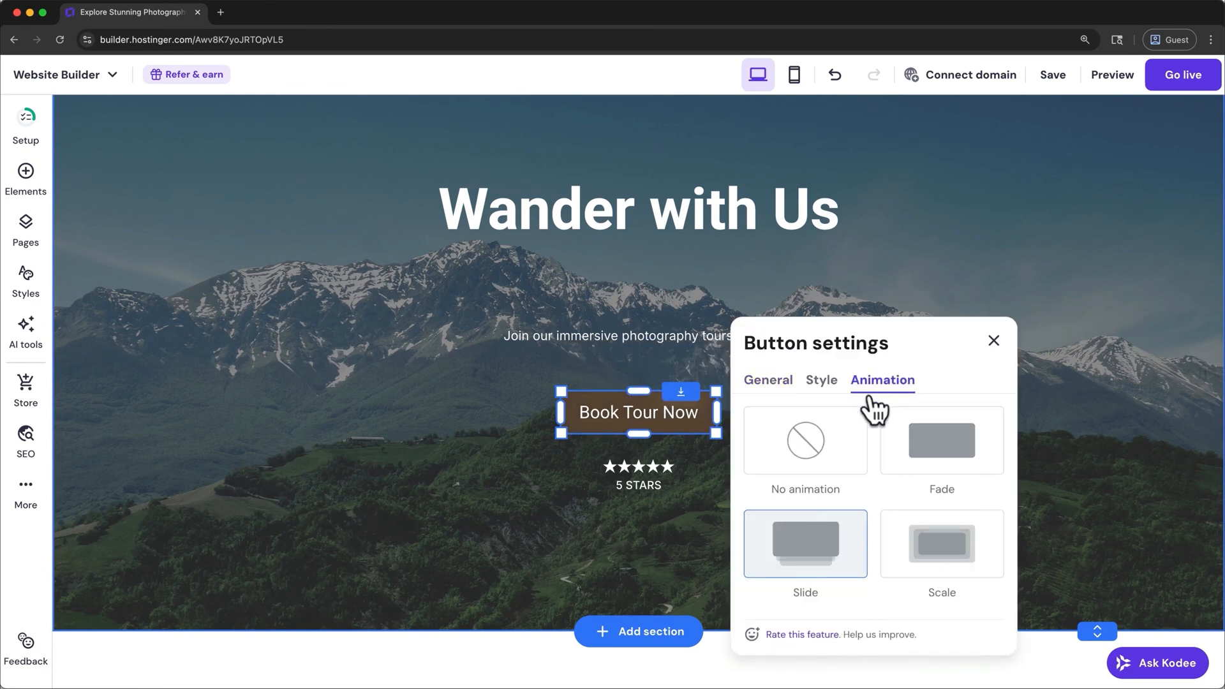
click(855, 454)
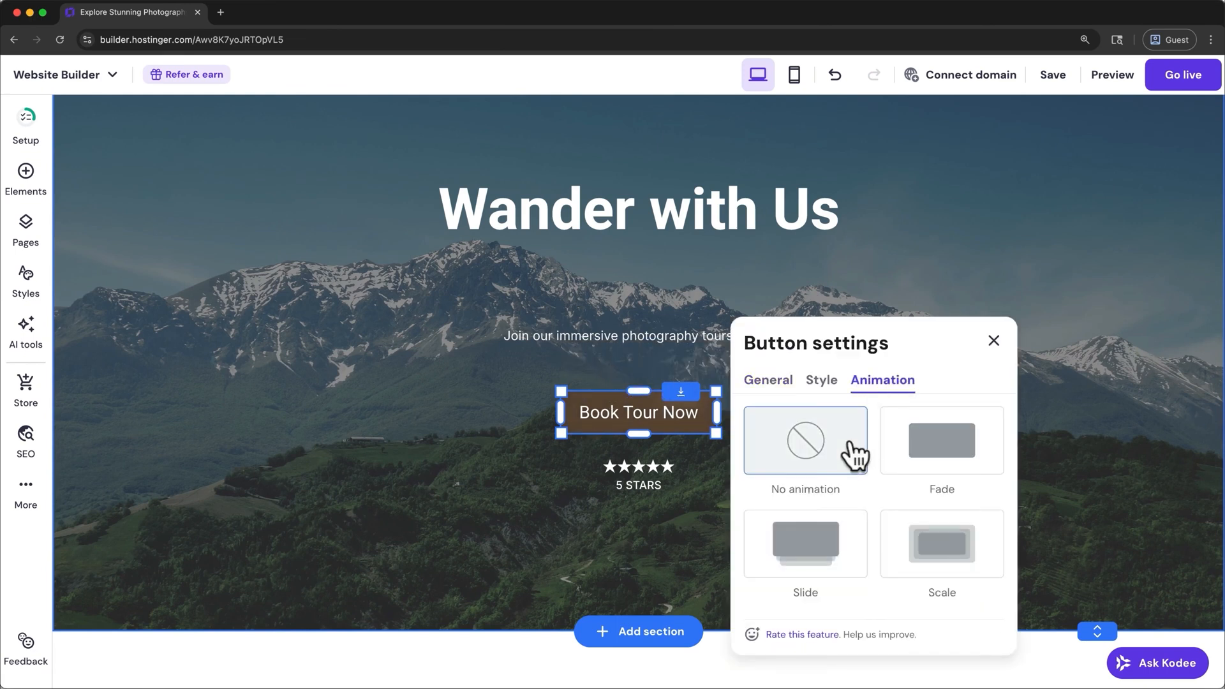
click(930, 469)
click(947, 571)
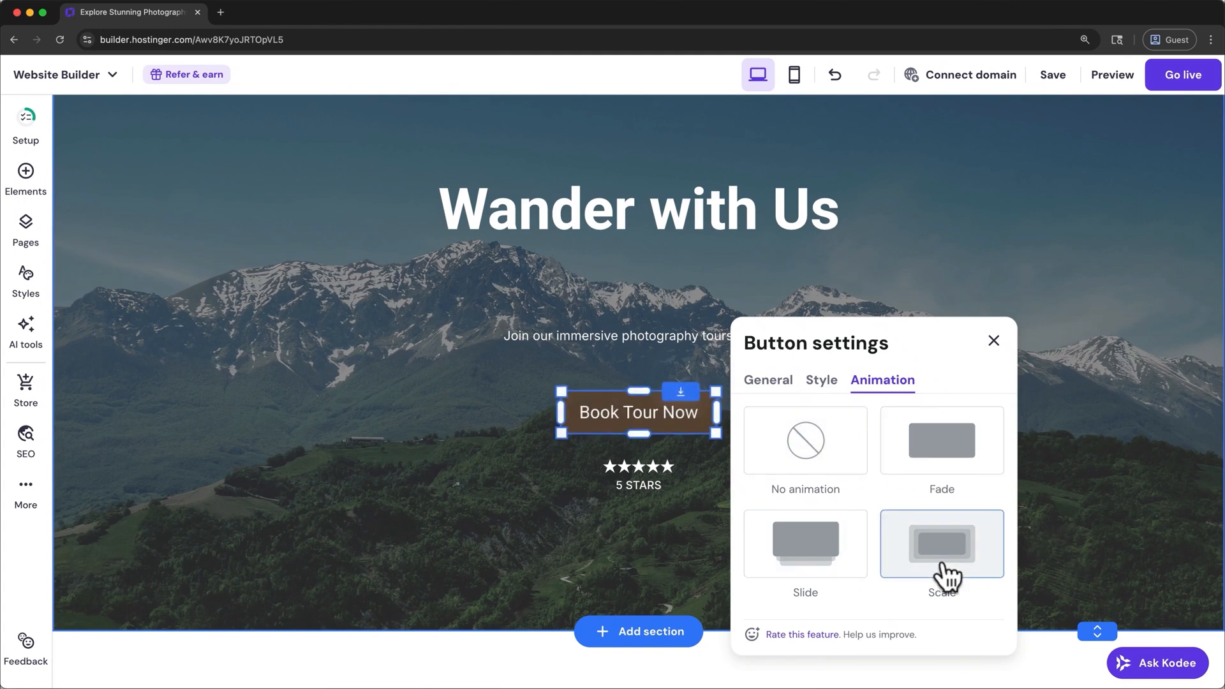
scroll(948, 576, down, 3)
scroll(948, 576, up, 3)
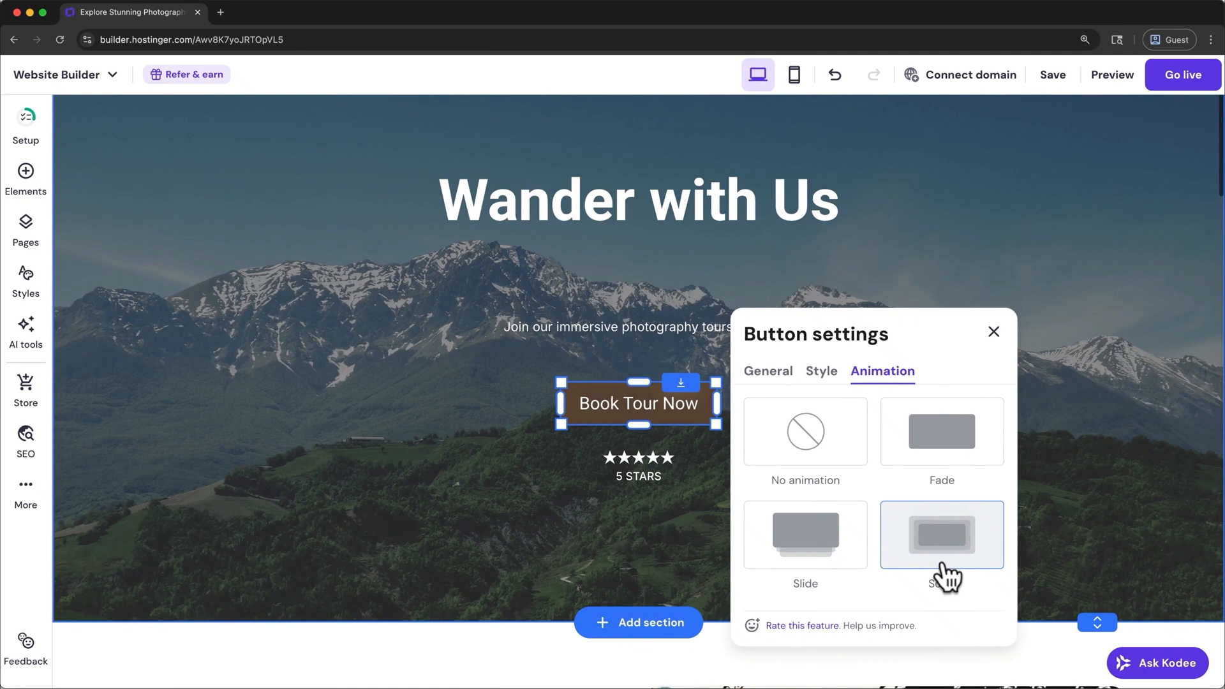
- Close the button settings and move the "Book Tour Now" button up, centered closer beneath the tagline
click(993, 332)
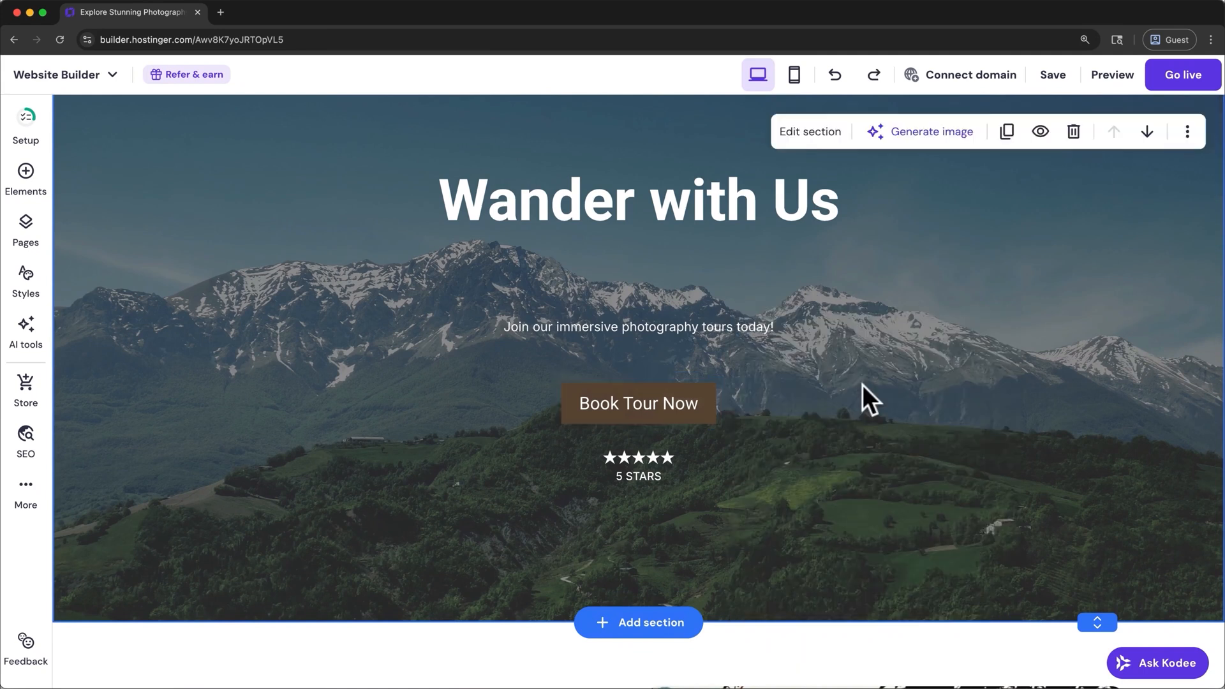
drag(697, 429, 702, 400)
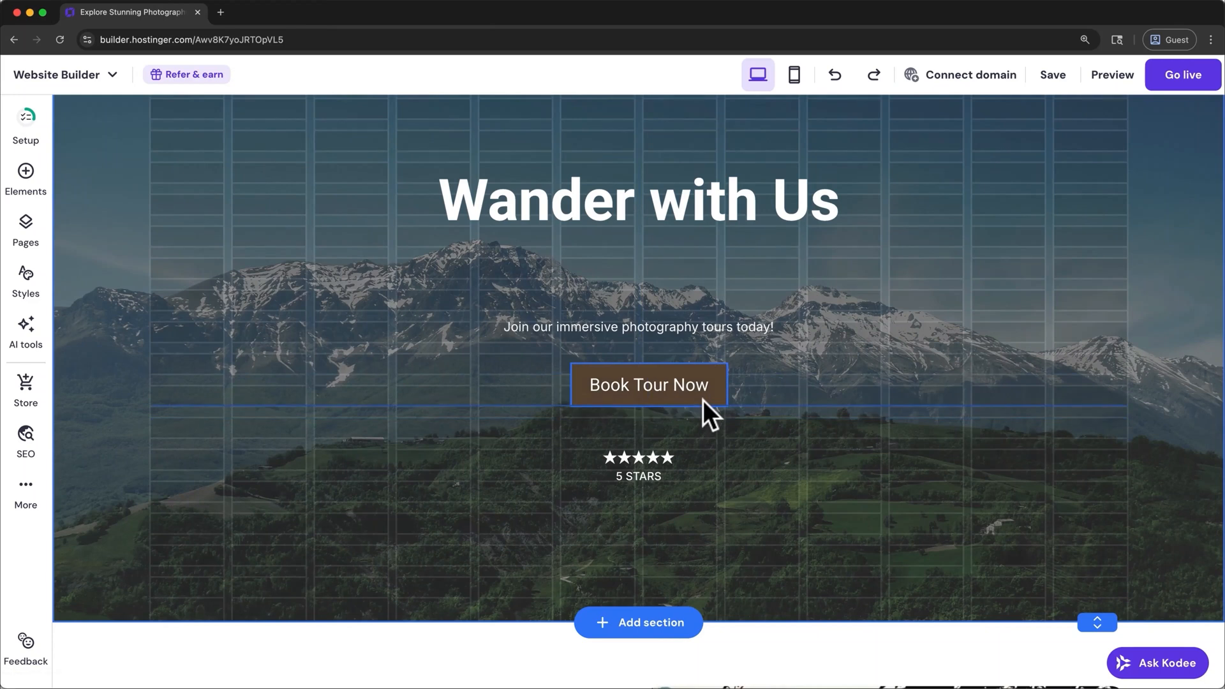
drag(702, 400, 689, 393)
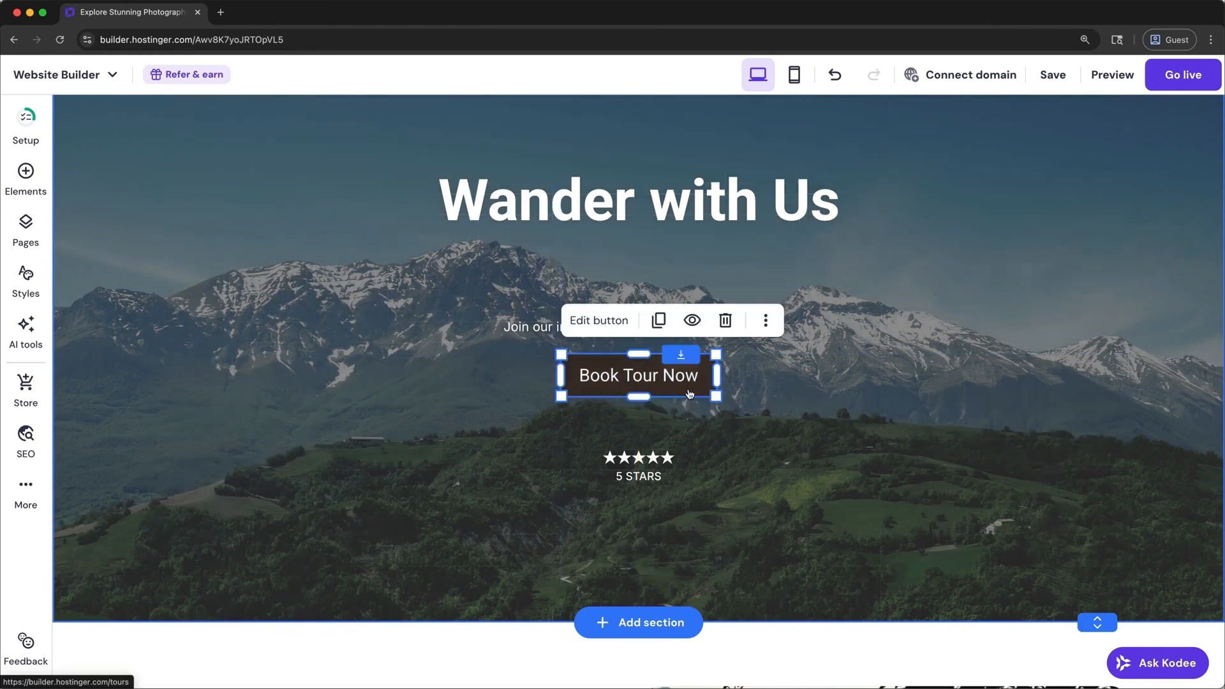
- Start replacing the image beside "Discover Frame & Wander" and browse the free images in the media library
scroll(536, 249, down, 7)
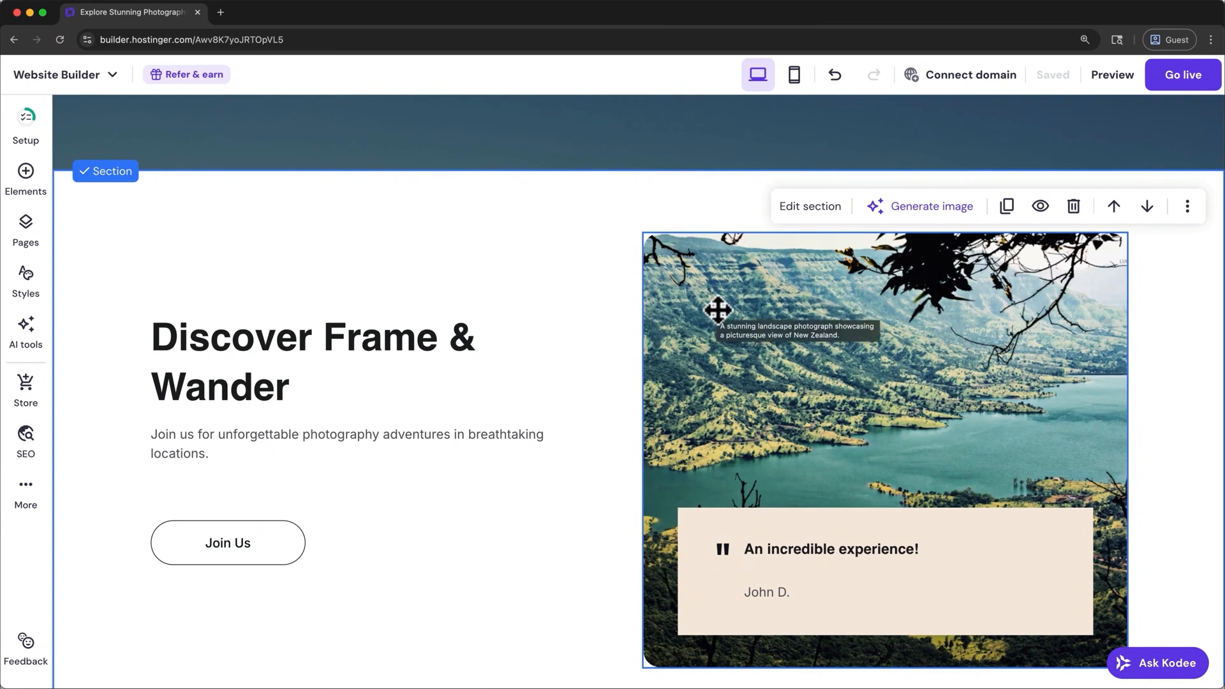
click(718, 311)
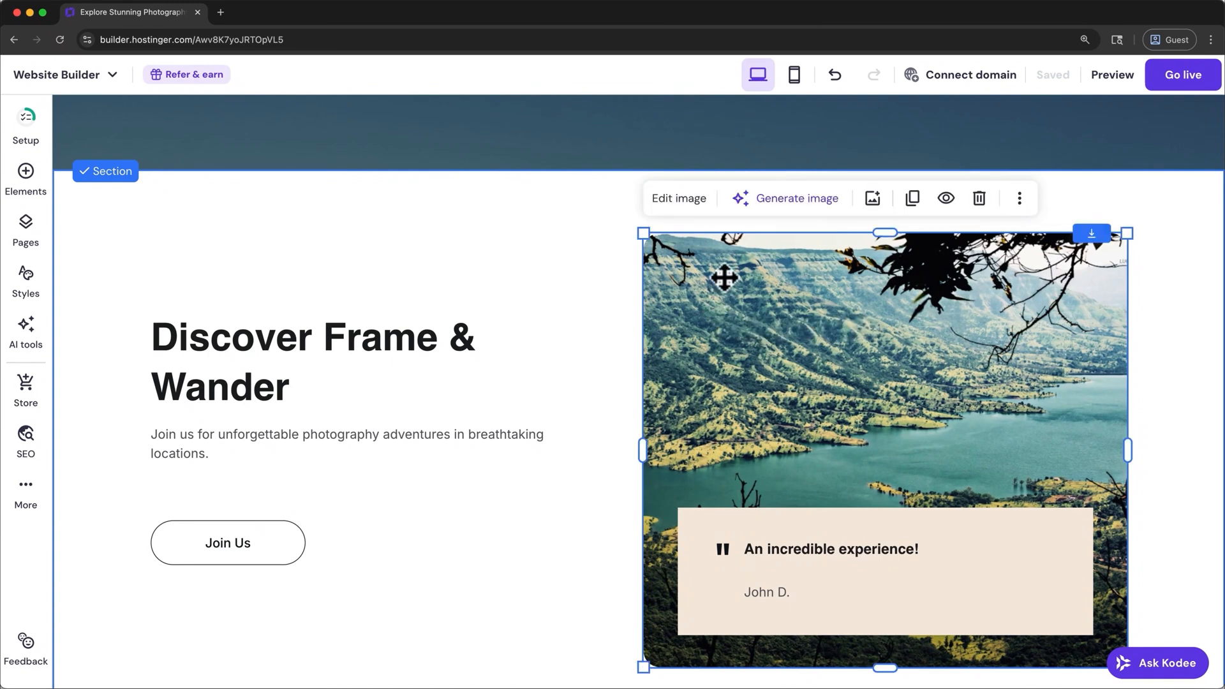
click(678, 199)
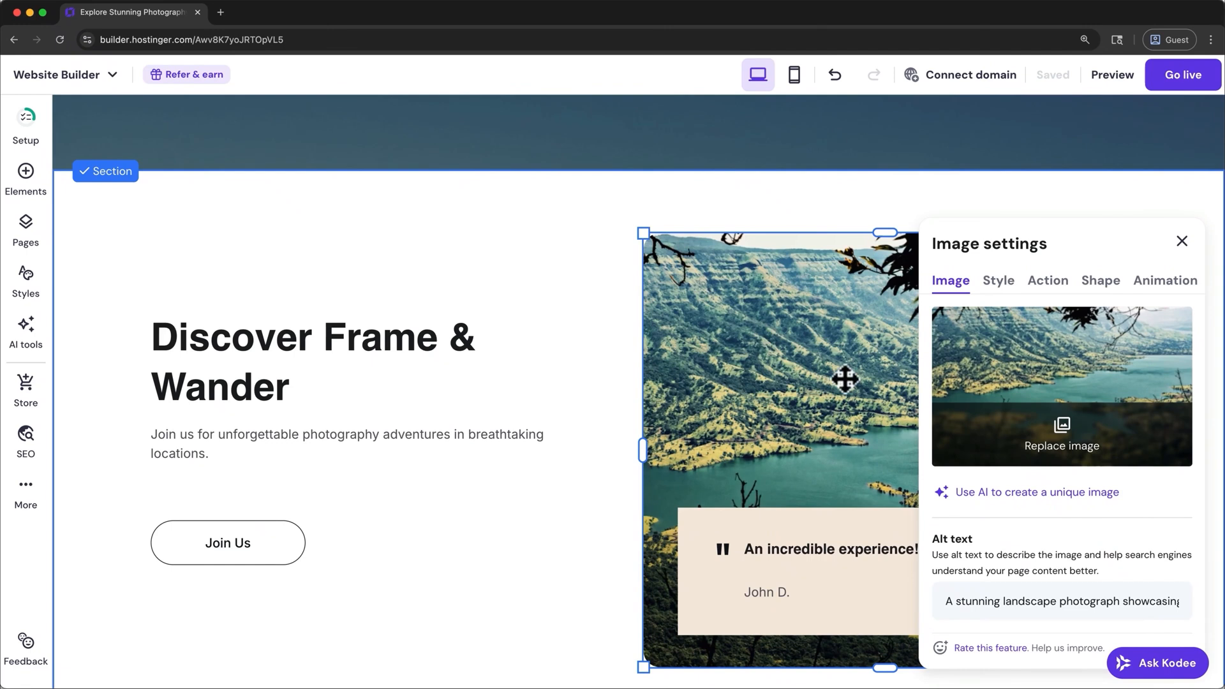
click(1051, 418)
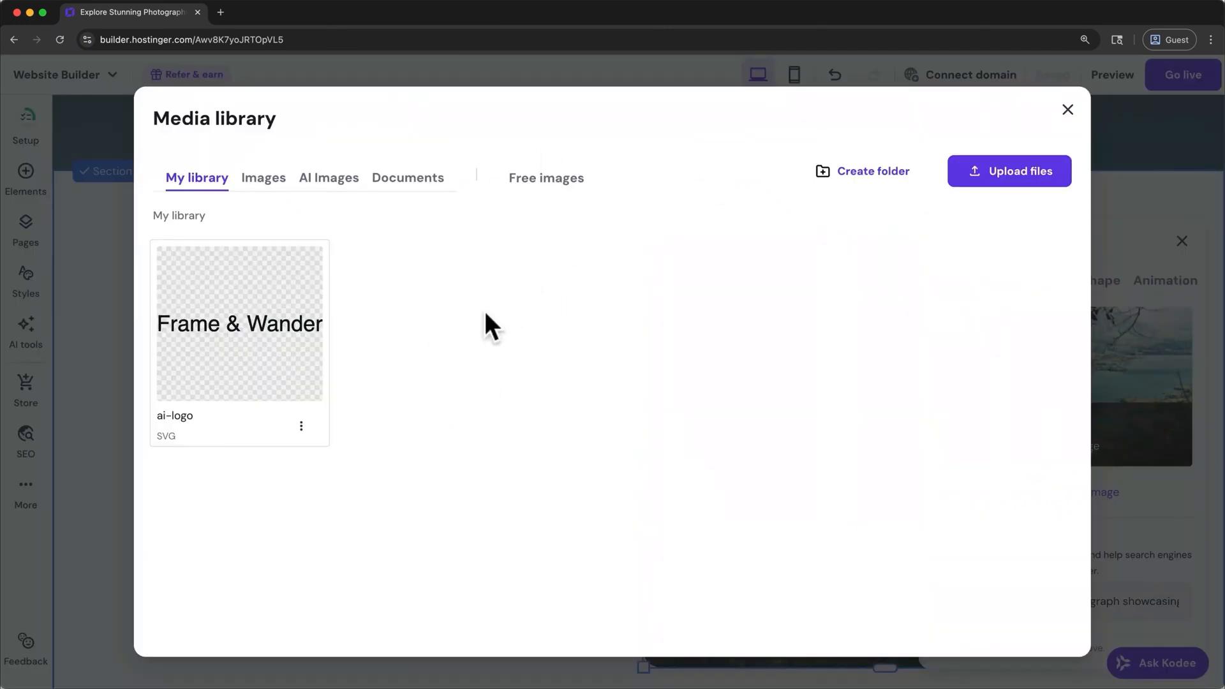
mouse_move(279, 378)
click(532, 186)
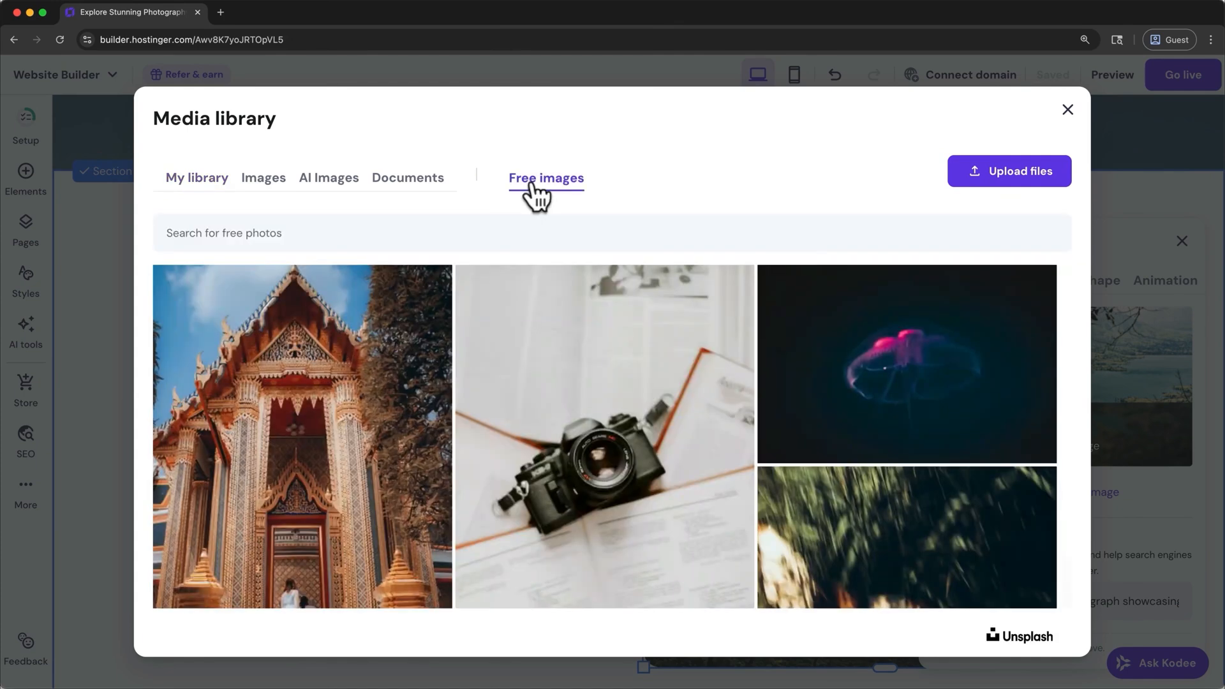
- Upload NZ banner.jpg from Downloads to the media library and use it as the replacement image
click(1024, 172)
click(485, 179)
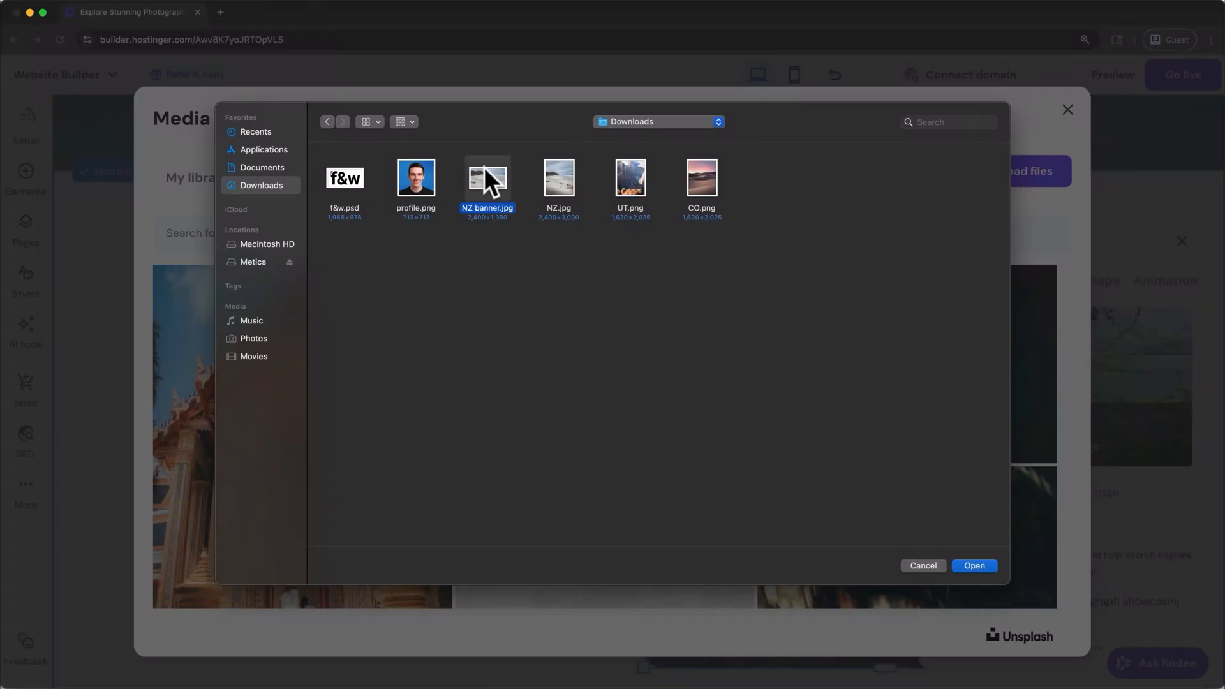
click(967, 564)
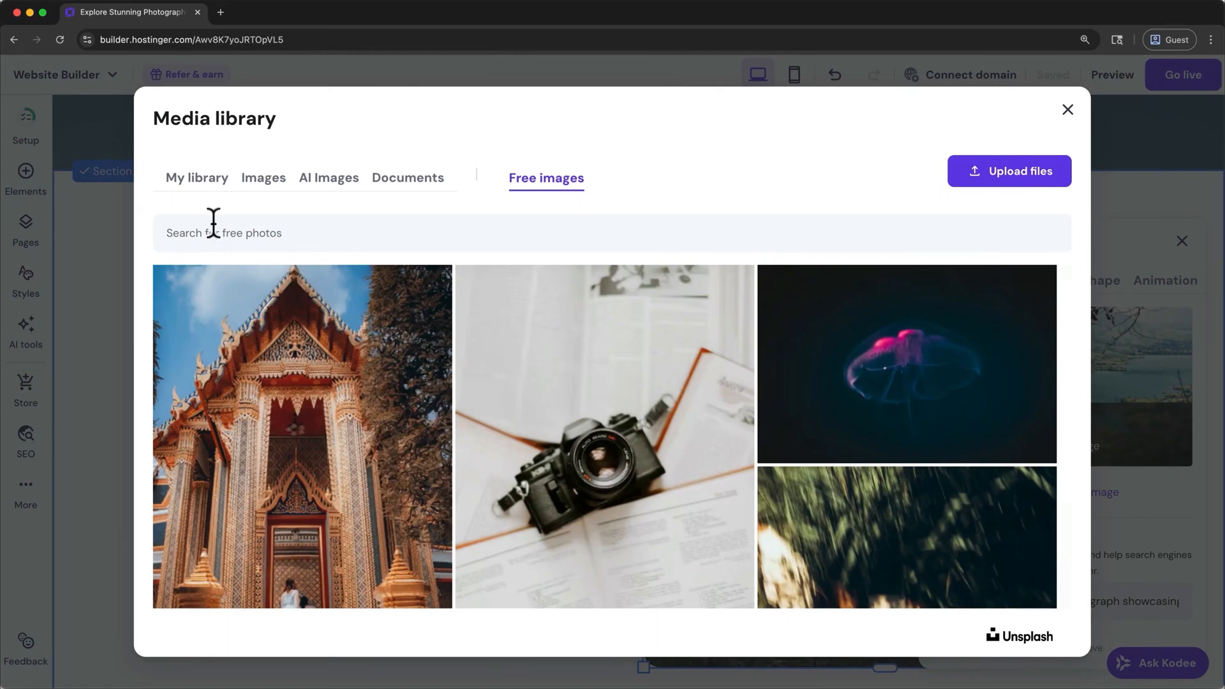
click(185, 180)
mouse_move(258, 319)
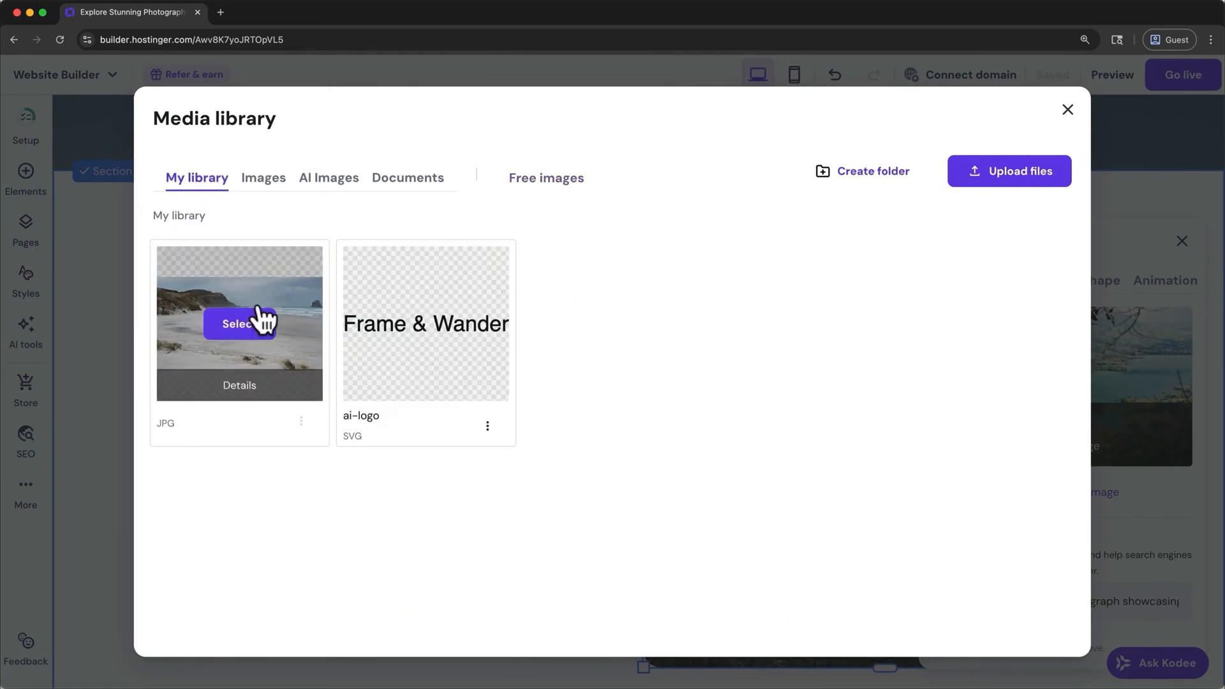
click(262, 319)
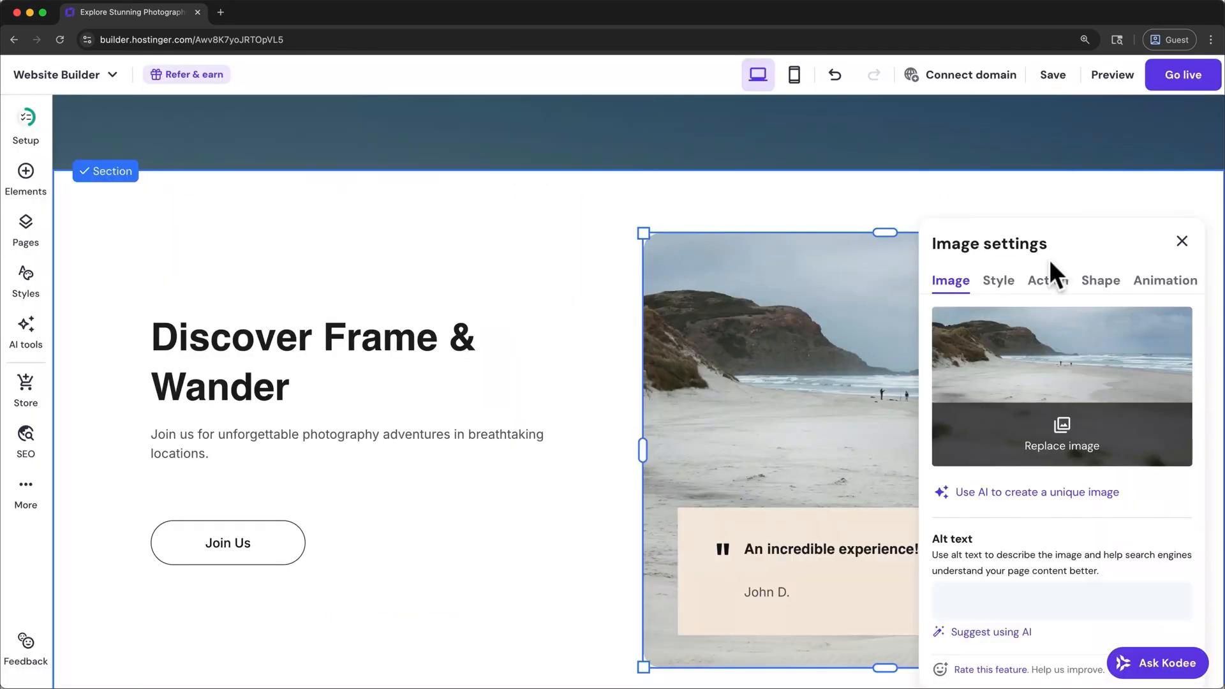
- Set the image's corner radius to 0 px and its overlay opacity to 20%
click(1005, 282)
mouse_move(956, 480)
mouse_down()
mouse_move(1008, 479)
mouse_move(939, 489)
mouse_up()
drag(936, 534, 976, 523)
scroll(1014, 472, down, 1)
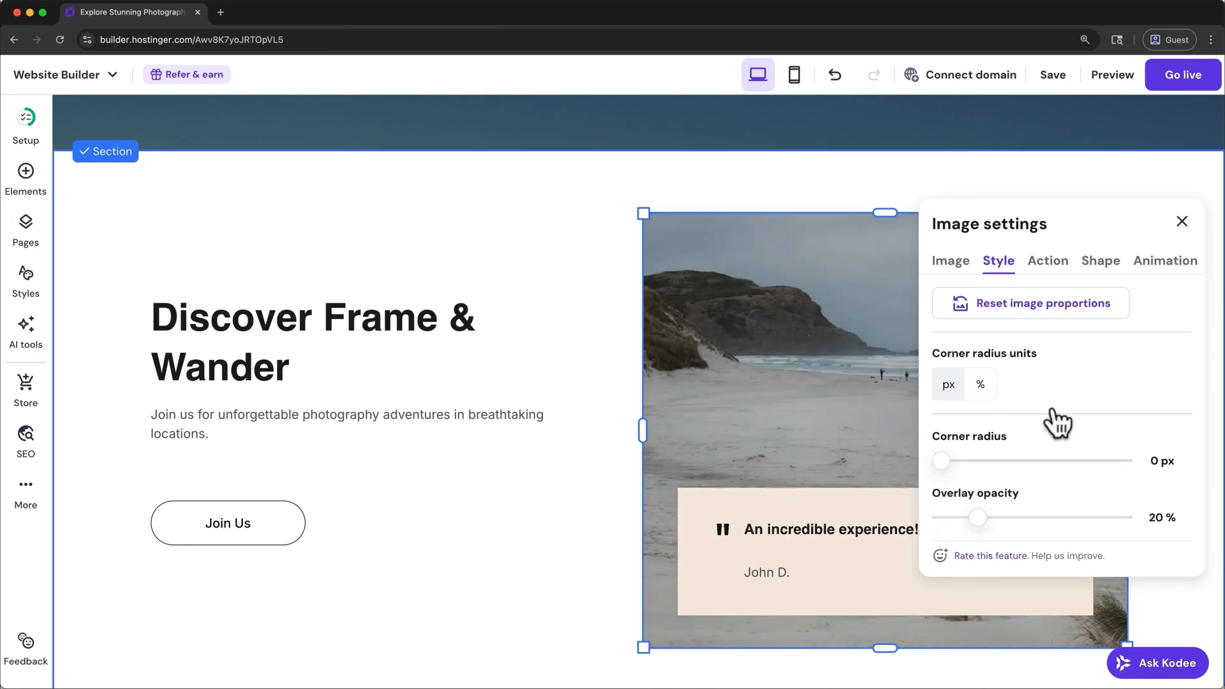
- Look through the available on-click actions for the image without changing the setting
click(1062, 279)
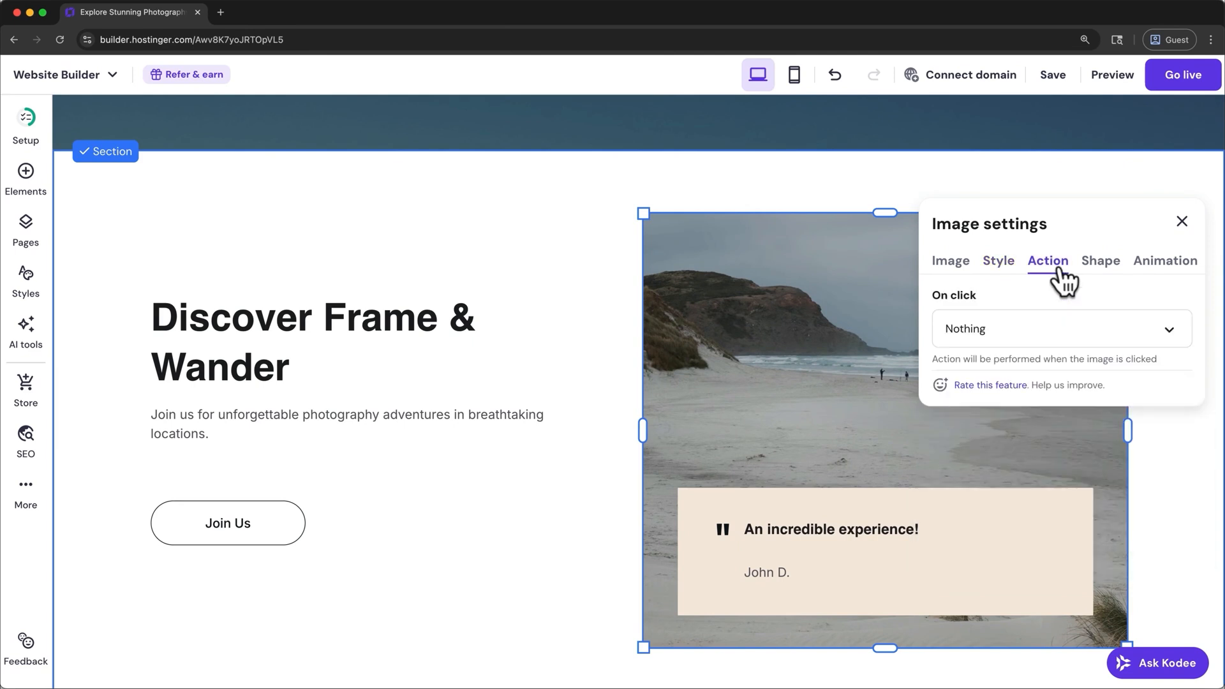
click(1098, 311)
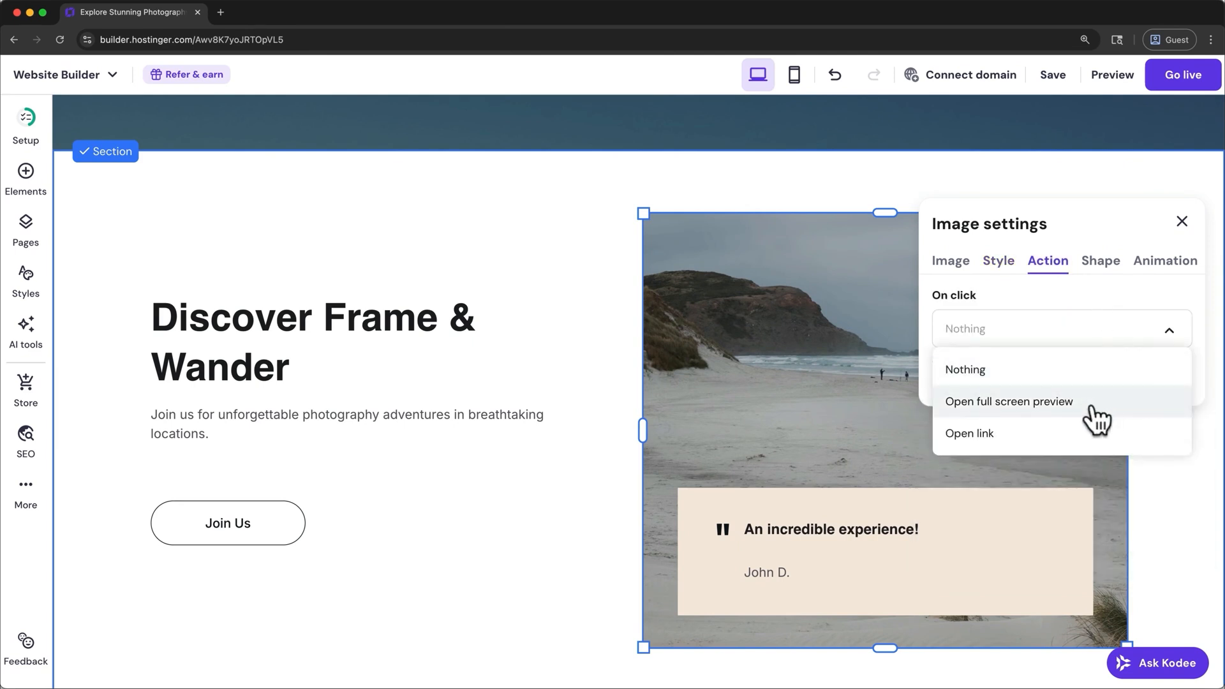
click(1119, 294)
- Try mask-shape-16 and mask-shape-1 on the image and restore the unmasked crossed-circle option
click(1113, 276)
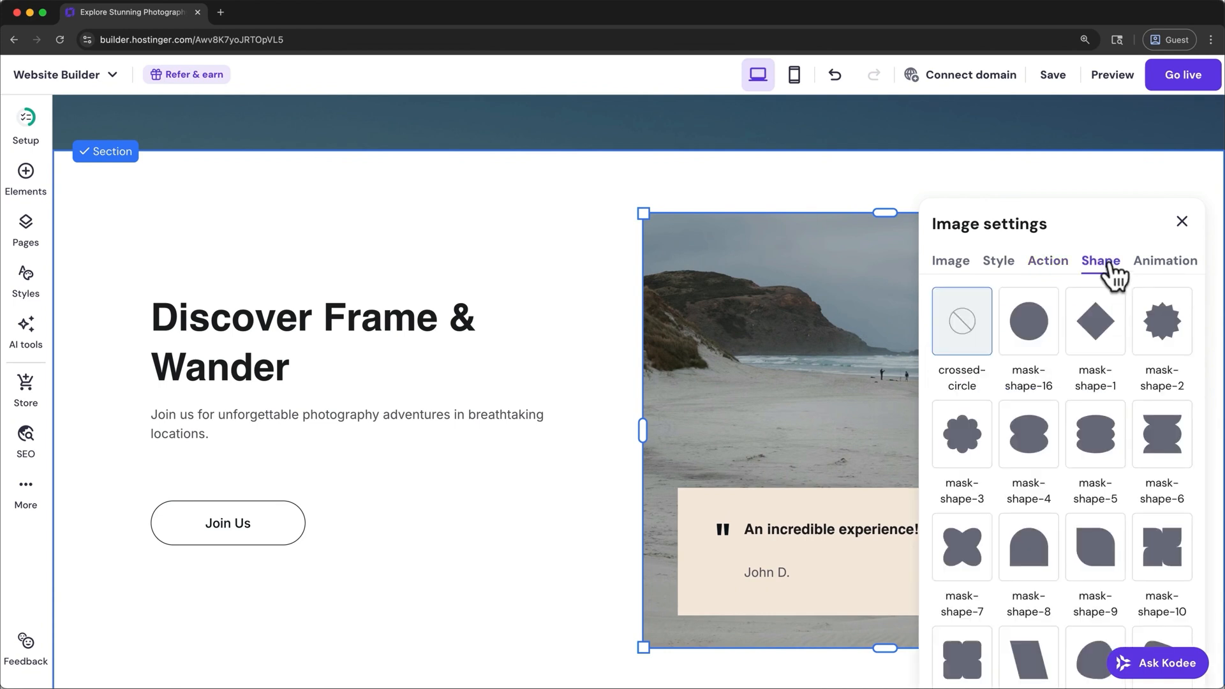
click(1044, 344)
click(1083, 329)
click(954, 354)
- Set the image's animation to Fade and close its settings
click(1161, 274)
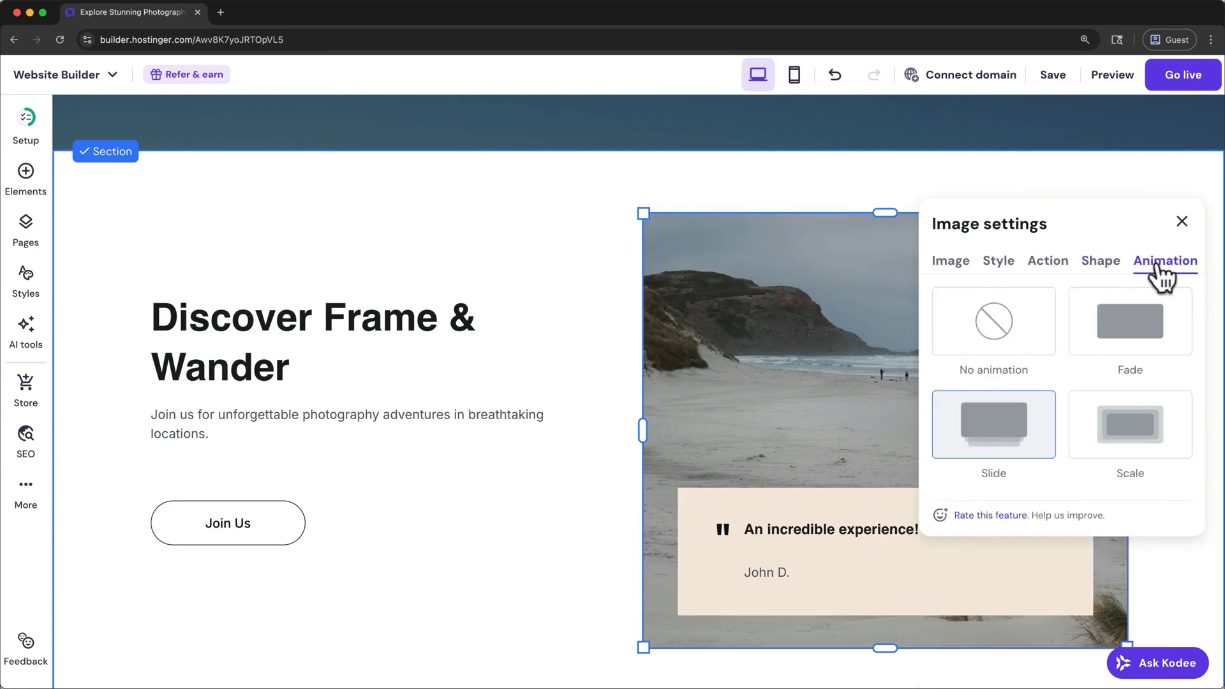
click(1128, 361)
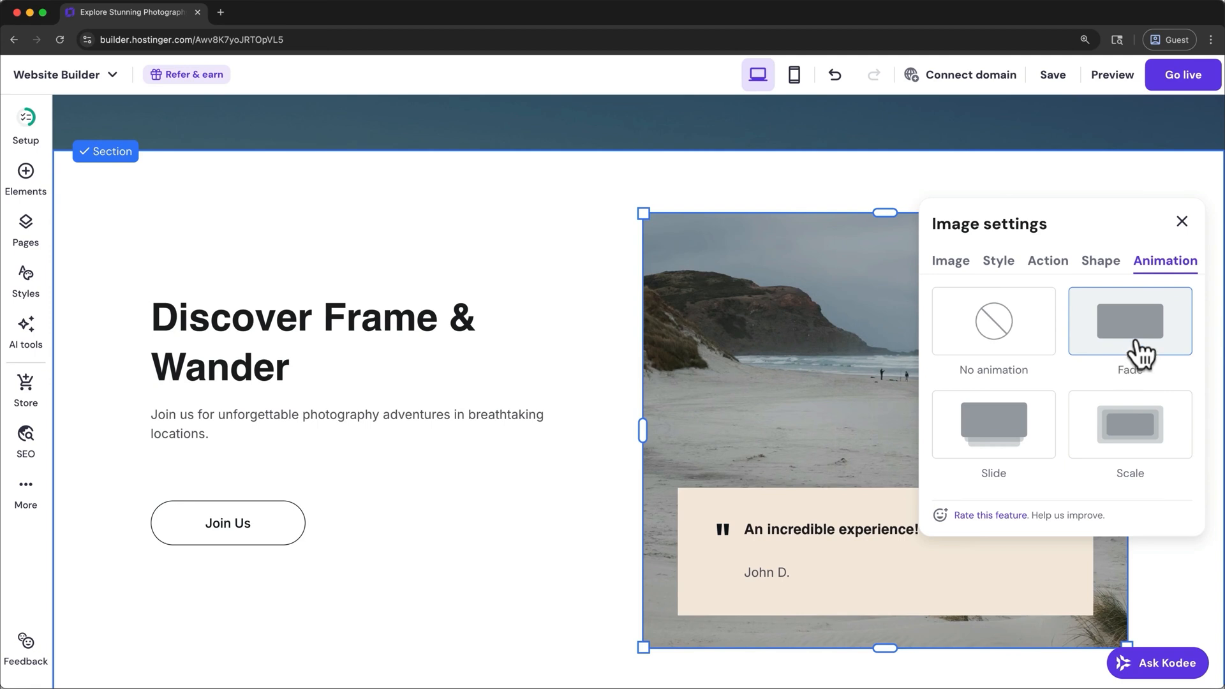
click(1182, 221)
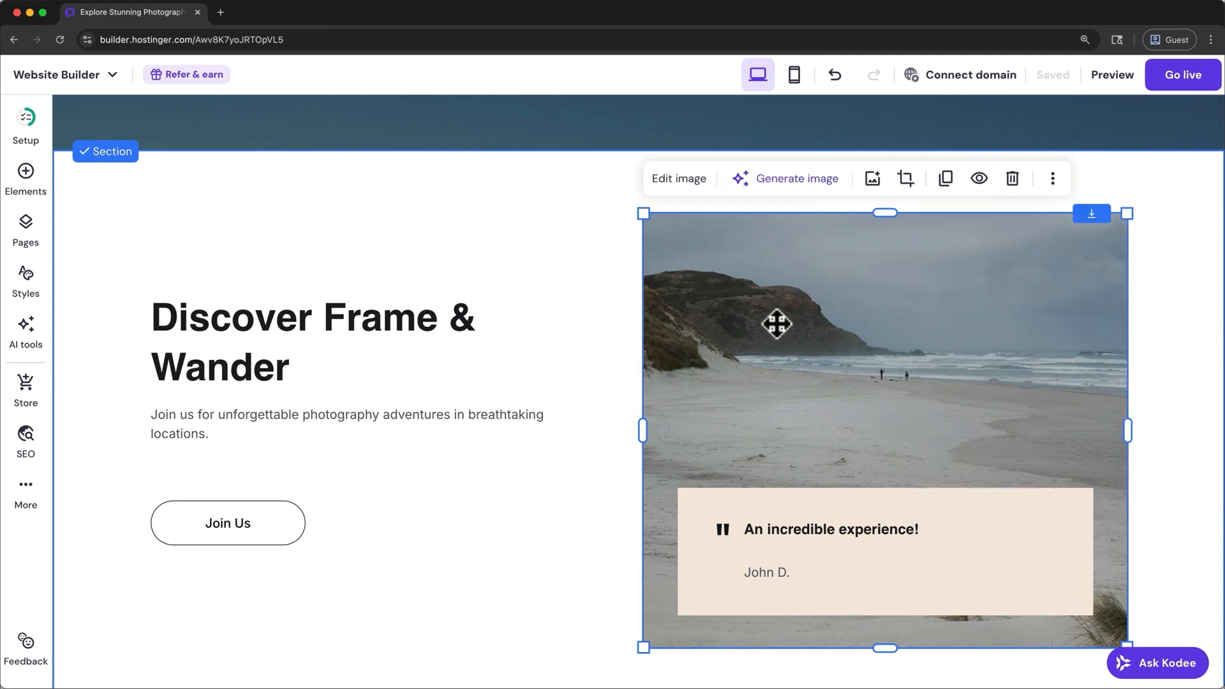
- Add a text element to the "Discover Frame & Wander" section and left-align it just below the section's paragraph
click(27, 177)
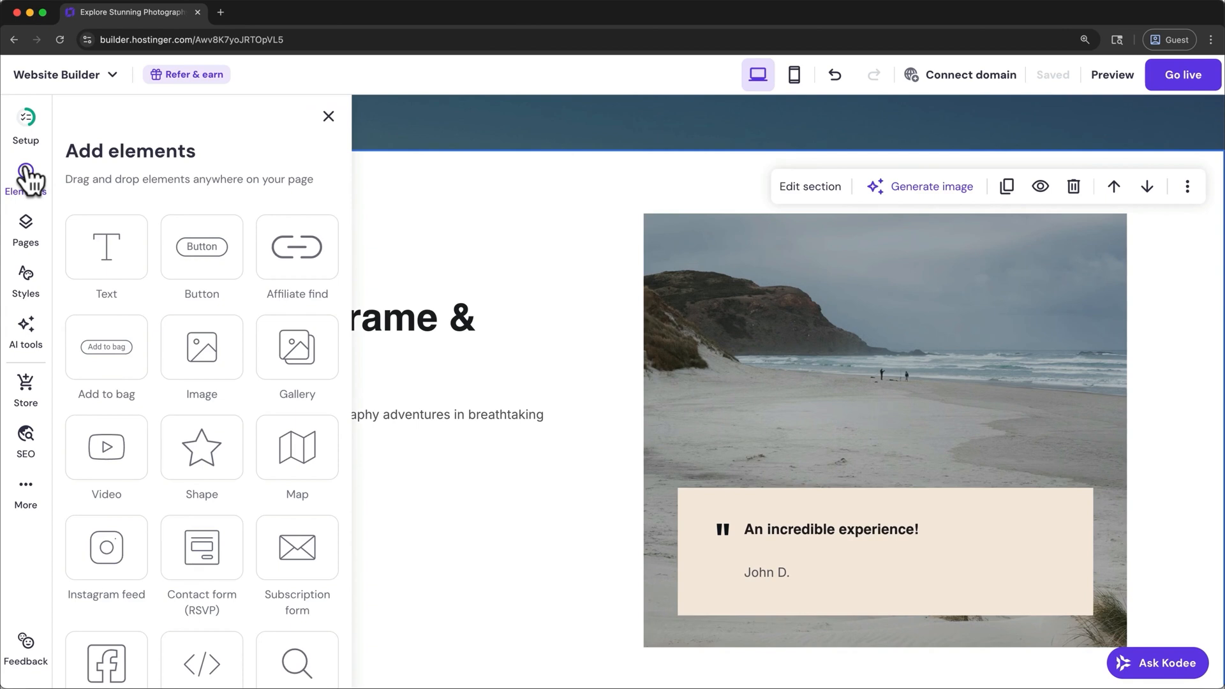
drag(103, 234, 445, 474)
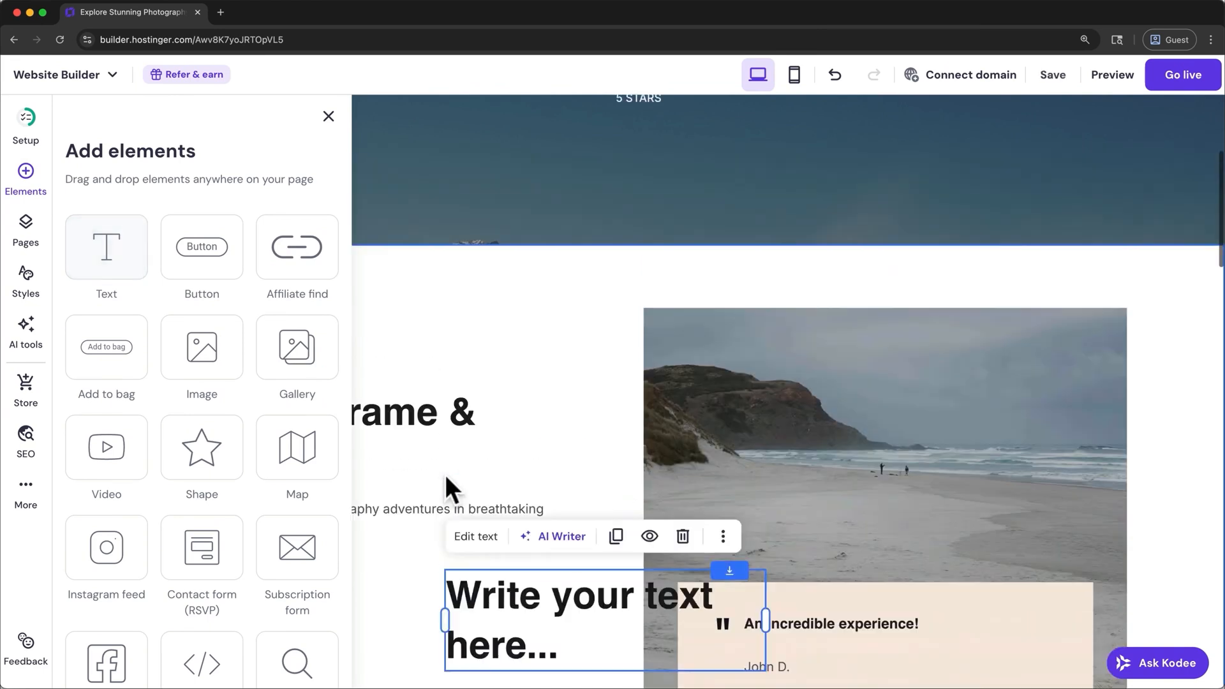
scroll(445, 473, up, 1)
click(328, 117)
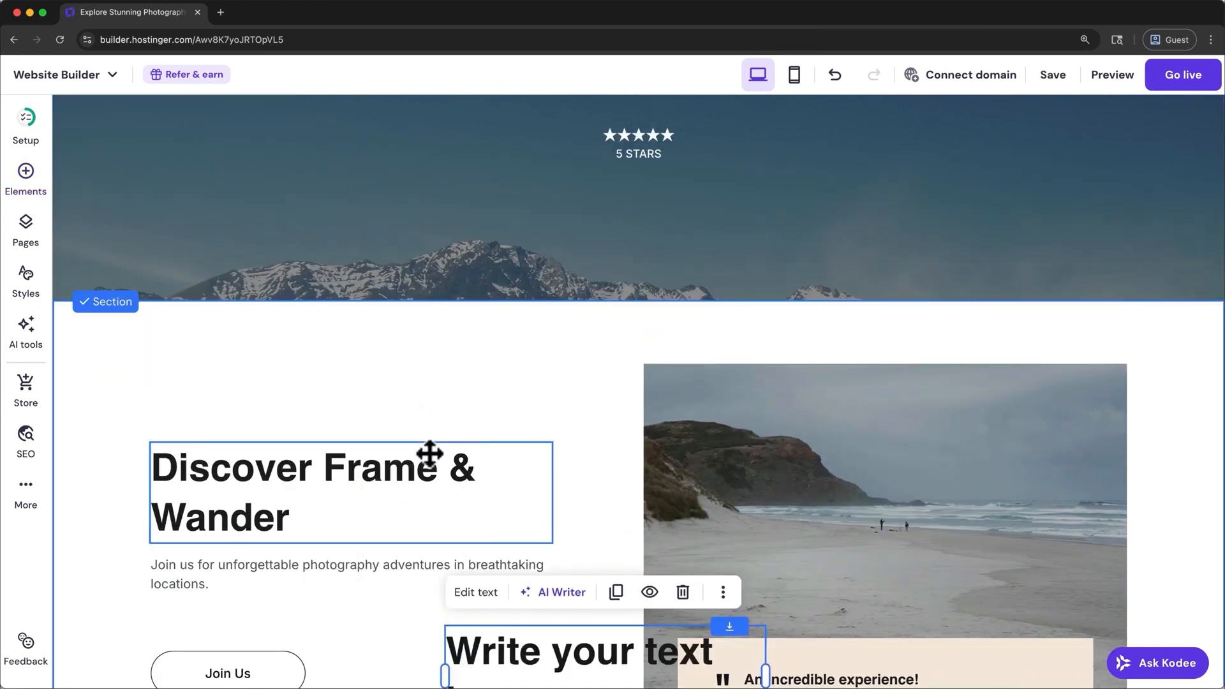
scroll(429, 454, down, 2)
drag(492, 527, 194, 495)
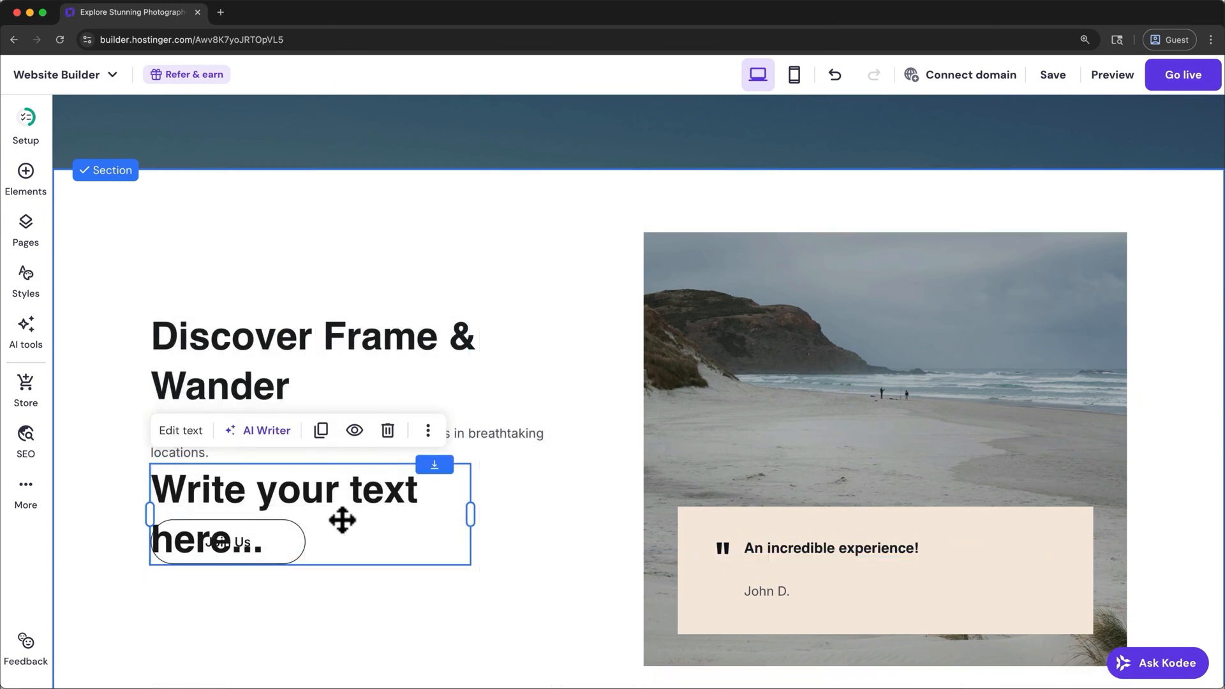
- Set the new text element's font size to 16 and its text to "Spots for Fall 2025 are going quickly!"
click(194, 431)
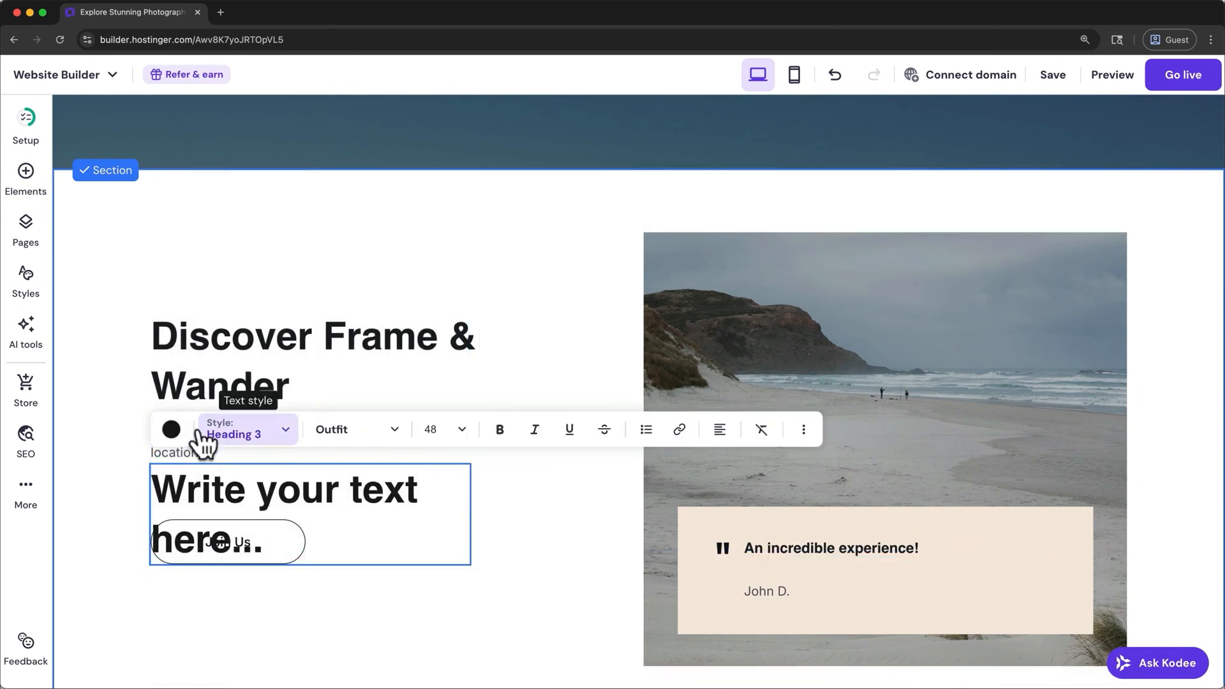
click(460, 435)
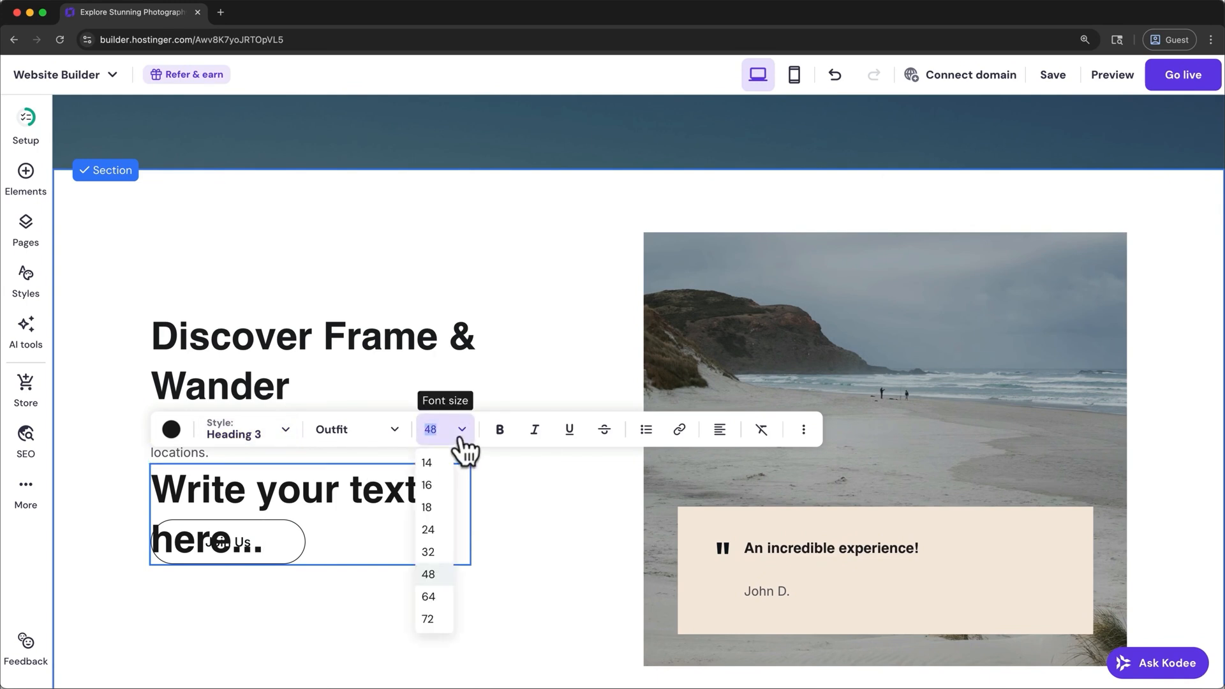
click(440, 486)
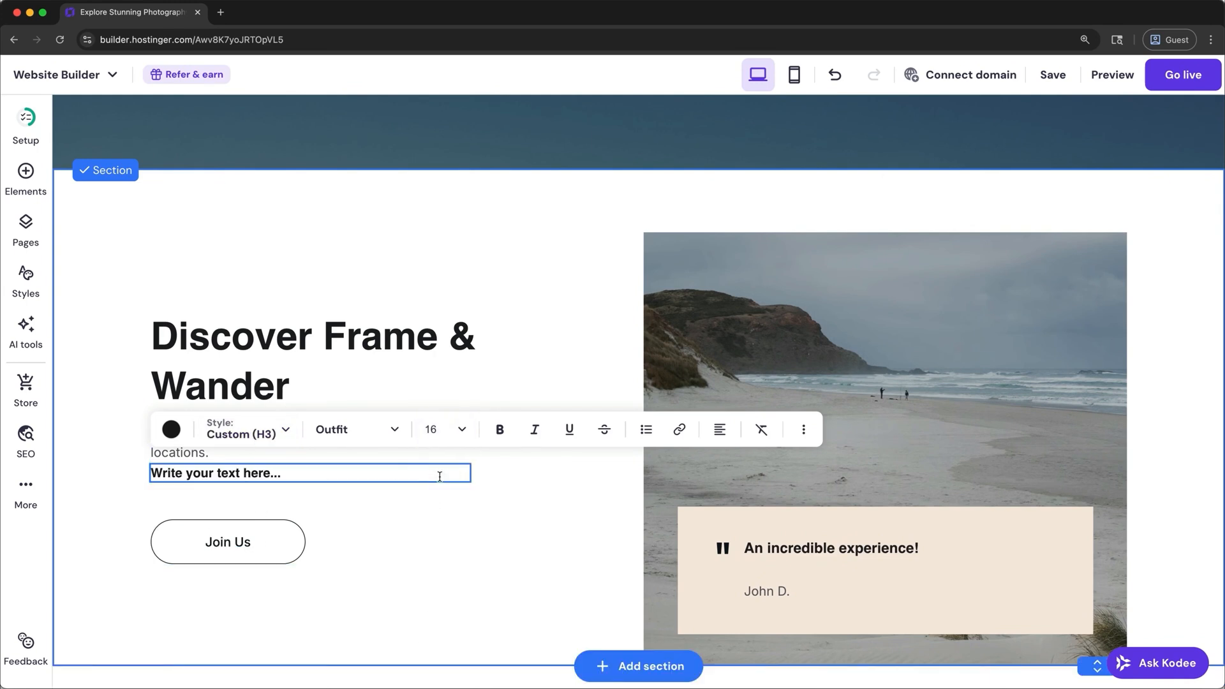
triple_click(354, 473)
text(Spots for Fall 2025 are going quickly!)
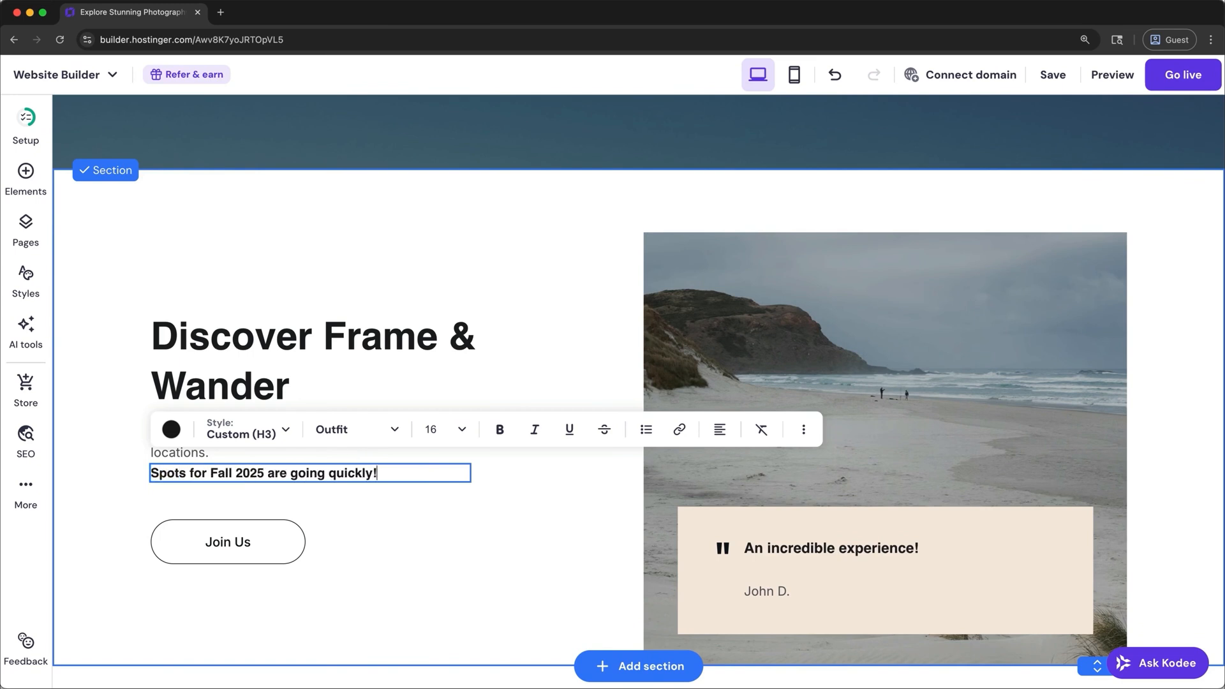
- Nudge the new text line slightly down, between the paragraph and the "Join Us" button, and deselect it
click(402, 509)
drag(354, 473, 355, 484)
click(379, 541)
- Reduce the hero section's height so that it ends a little below the "5 STARS" text
scroll(379, 541, up, 1)
scroll(380, 546, up, 5)
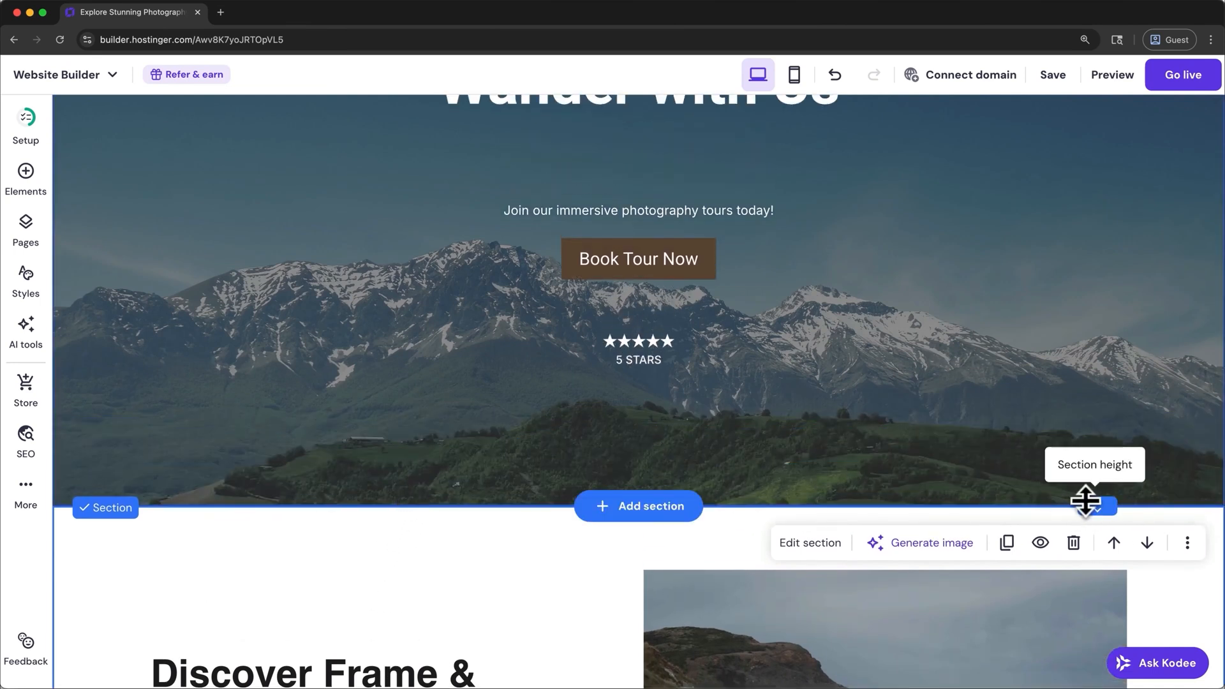
drag(1086, 502, 1084, 416)
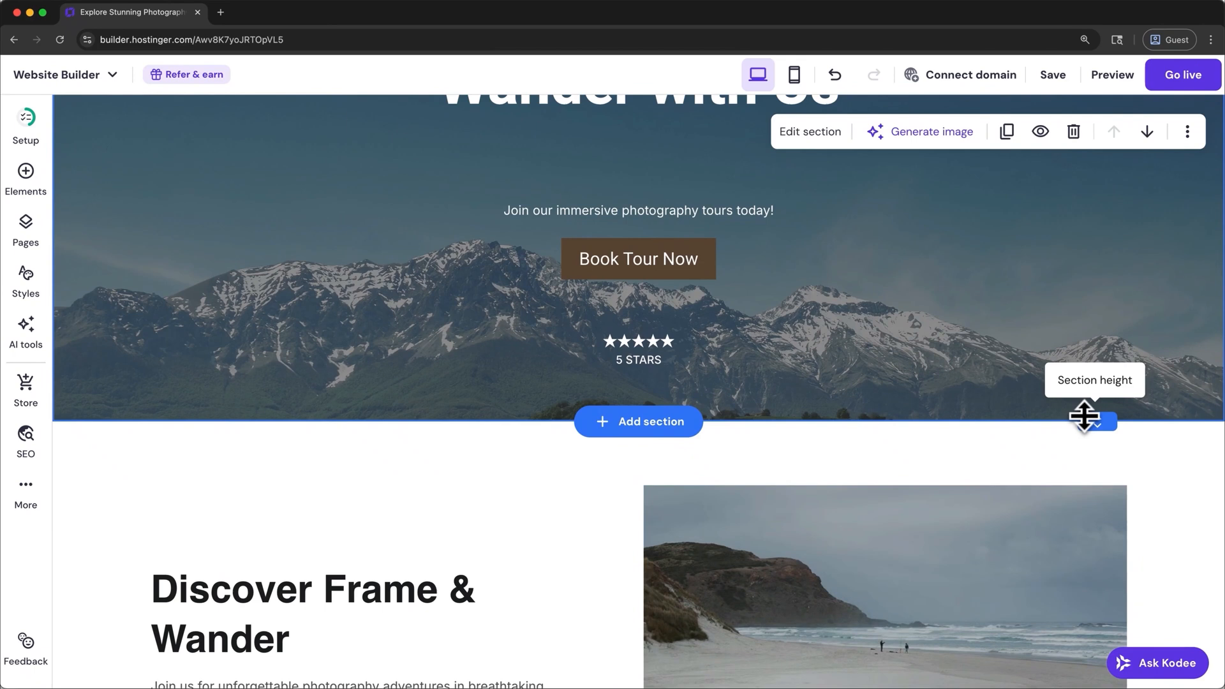
- Delete the "5 STARS" text and the star rating above it from the hero section
click(662, 357)
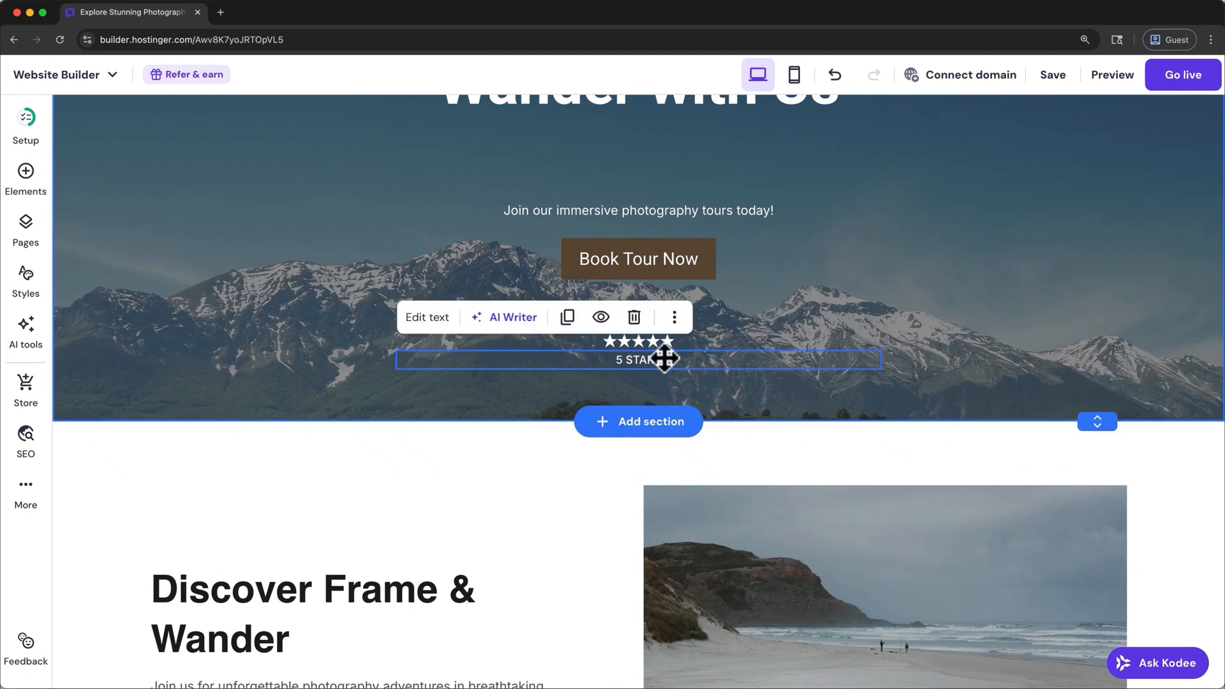
click(634, 319)
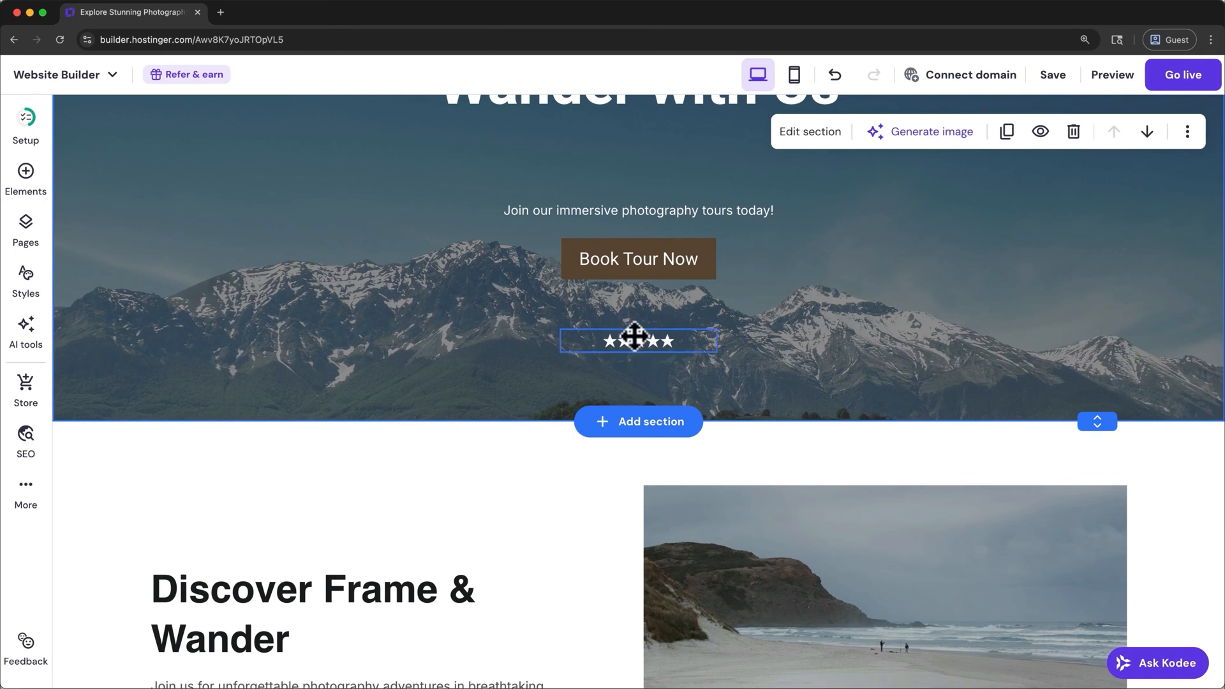
click(634, 336)
click(798, 297)
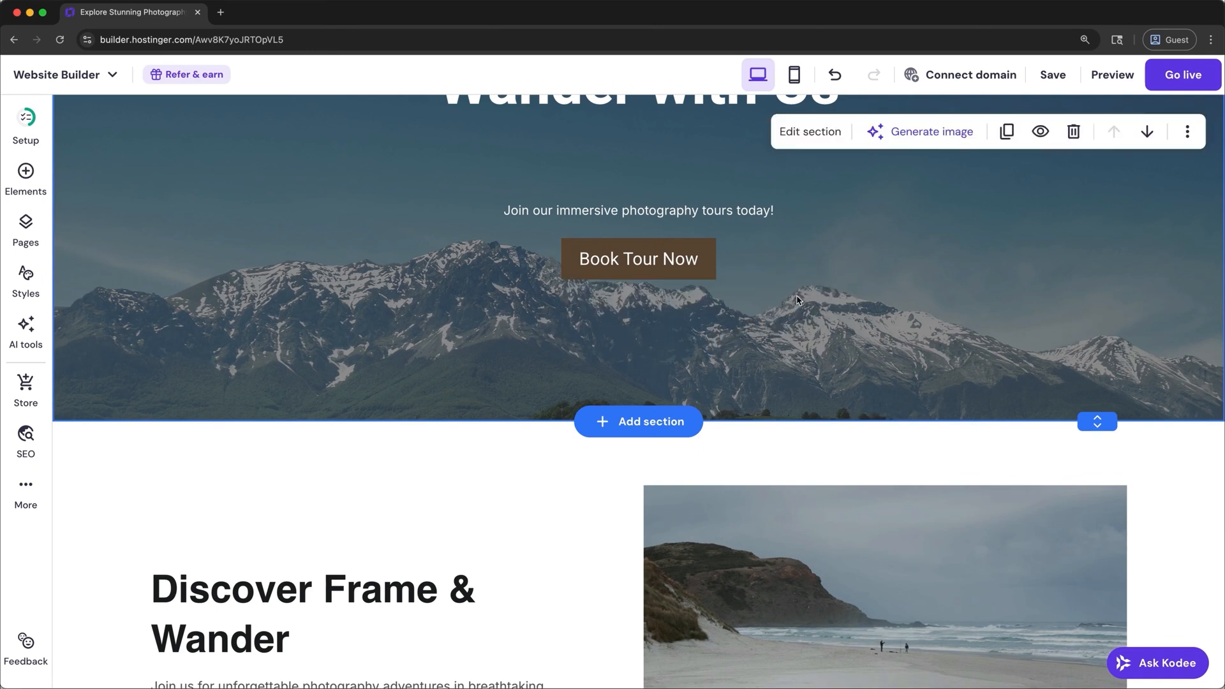
- Shorten the hero section further, closer to the "Book Tour Now" button, and undo that height change
drag(1096, 417, 1099, 355)
scroll(1098, 355, up, 4)
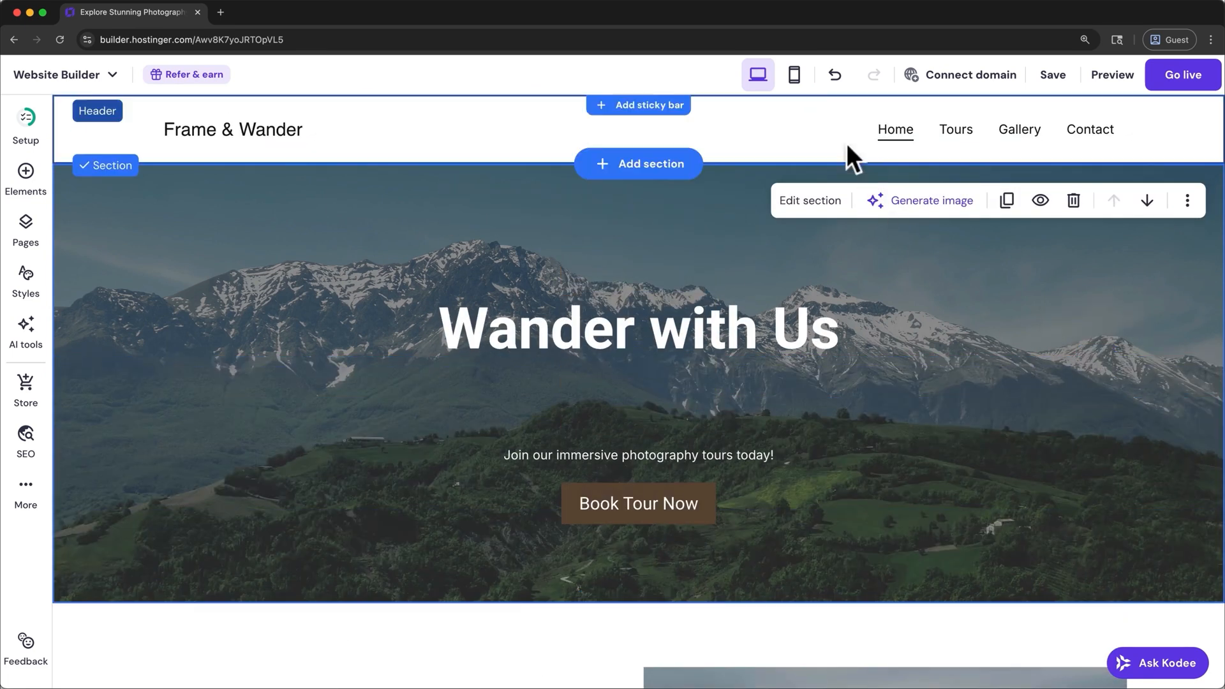
click(833, 76)
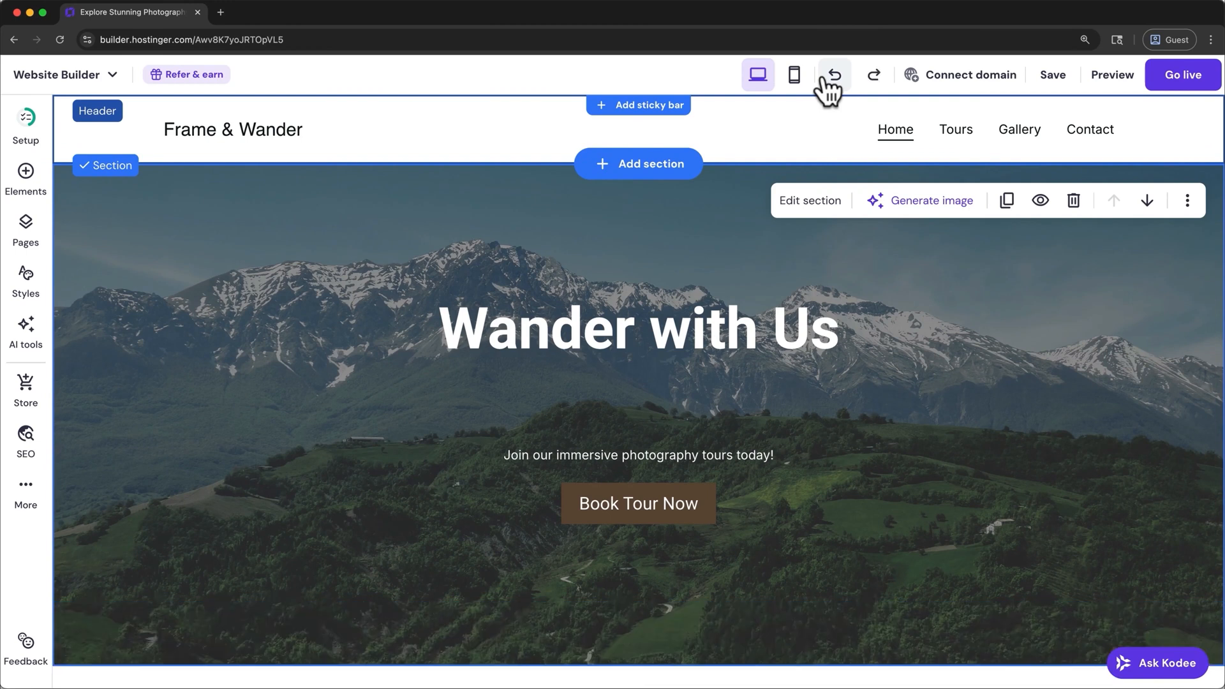